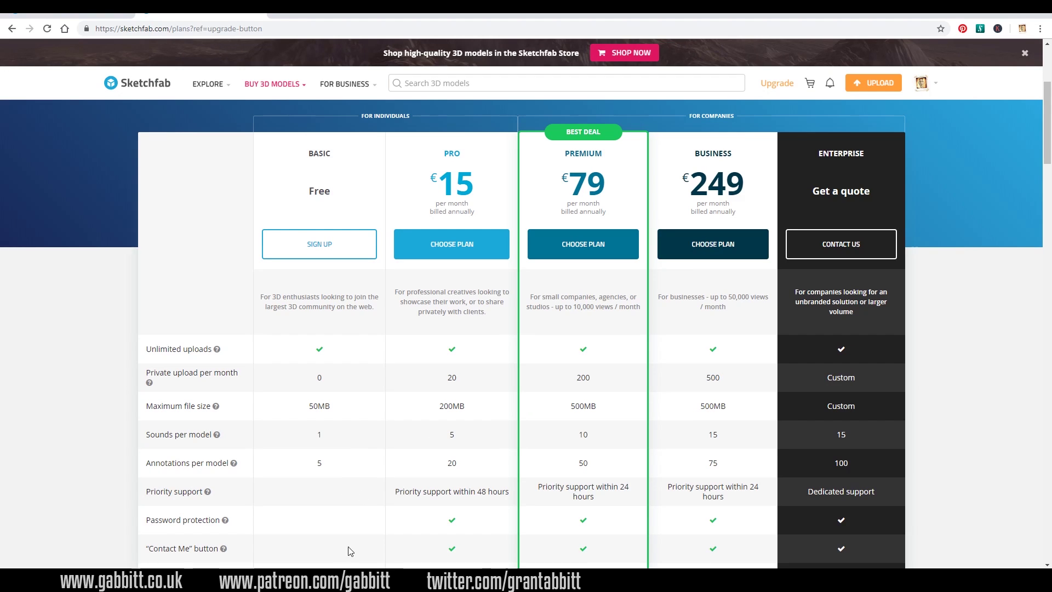
- Scroll down the Sketchfab plans comparison table, then go back to the profile page
scroll(486, 298, "down", 3)
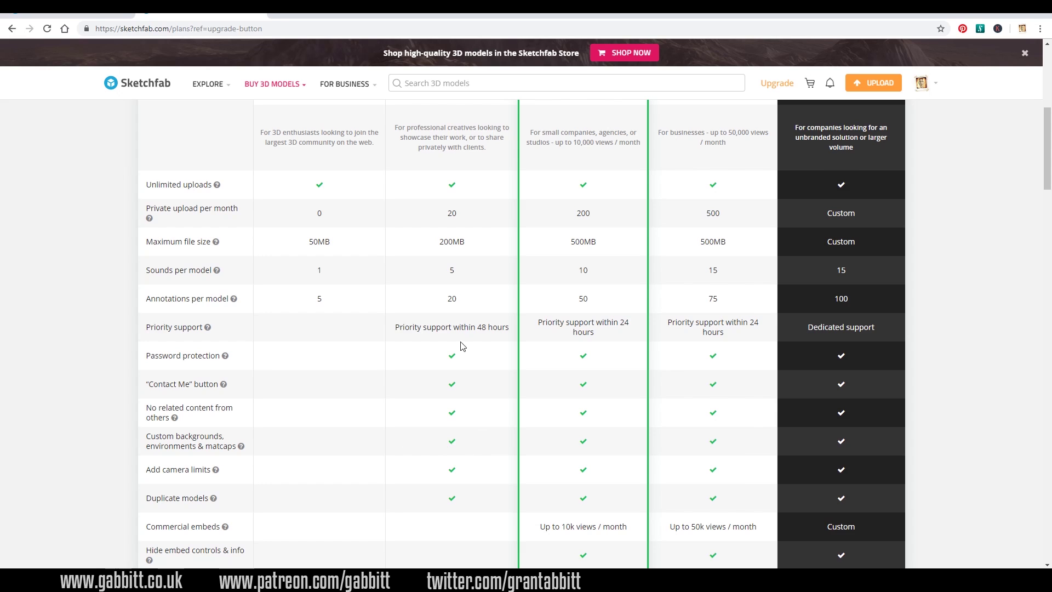
key("alt+Left")
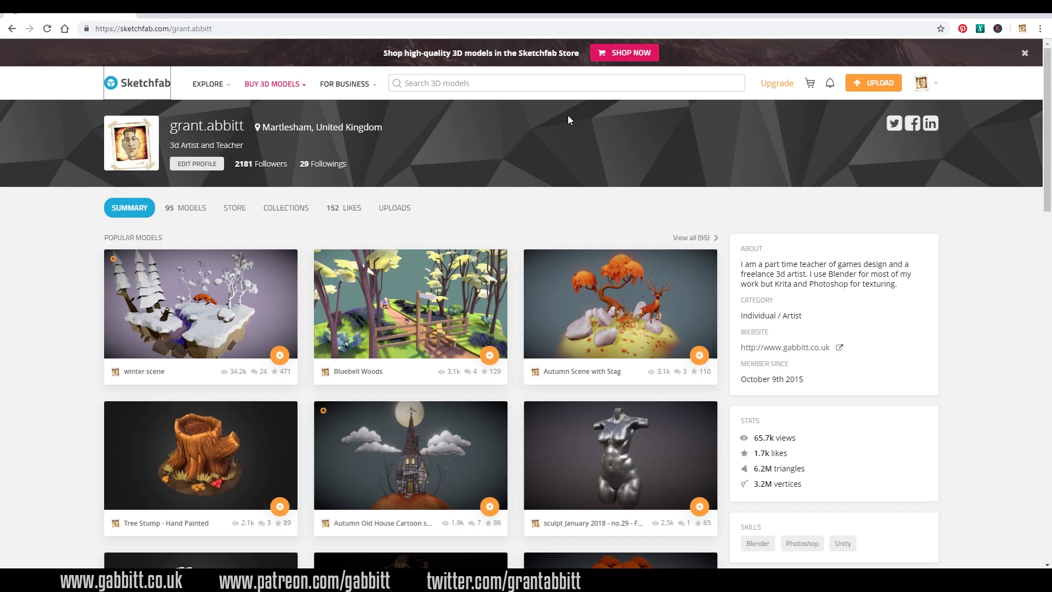
- Search Sketchfab for 'character', filter to Animated models, and open Mount Dragon Red
left_click(137, 83)
left_click(441, 84)
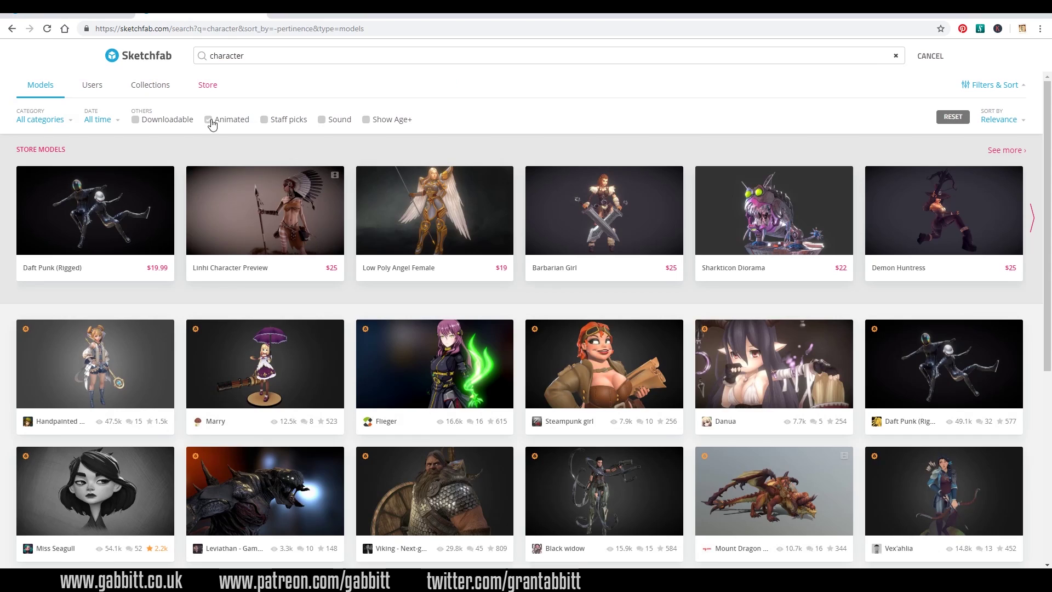
left_click(212, 122)
left_click(130, 361)
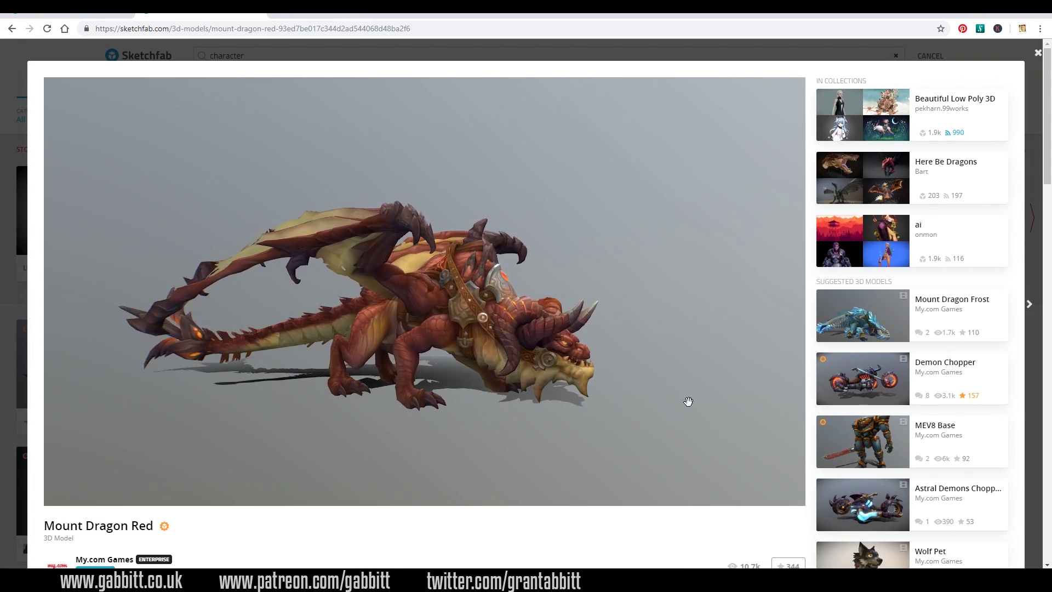
- Scroll the model page and orbit the dragon so it faces left
scroll(803, 453, "down", 4)
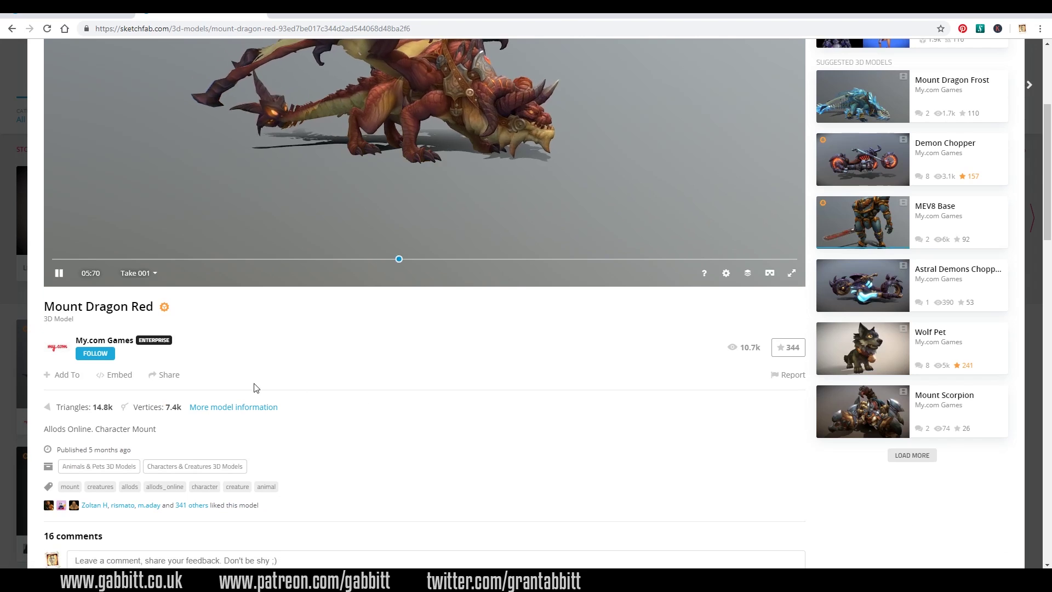
scroll(477, 384, "down", 5)
scroll(474, 382, "up", 7)
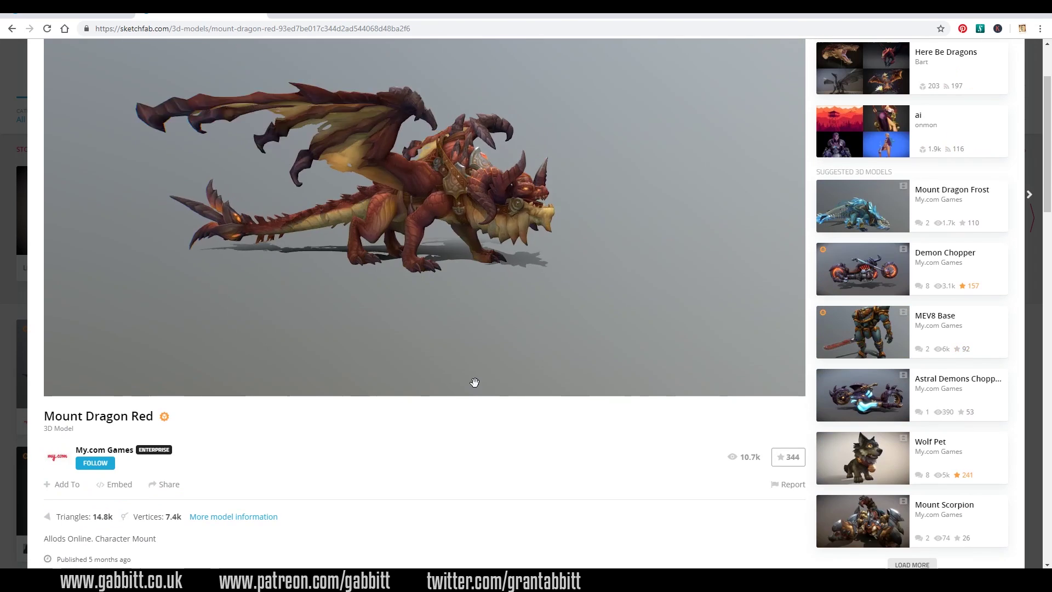
scroll(474, 382, "up", 2)
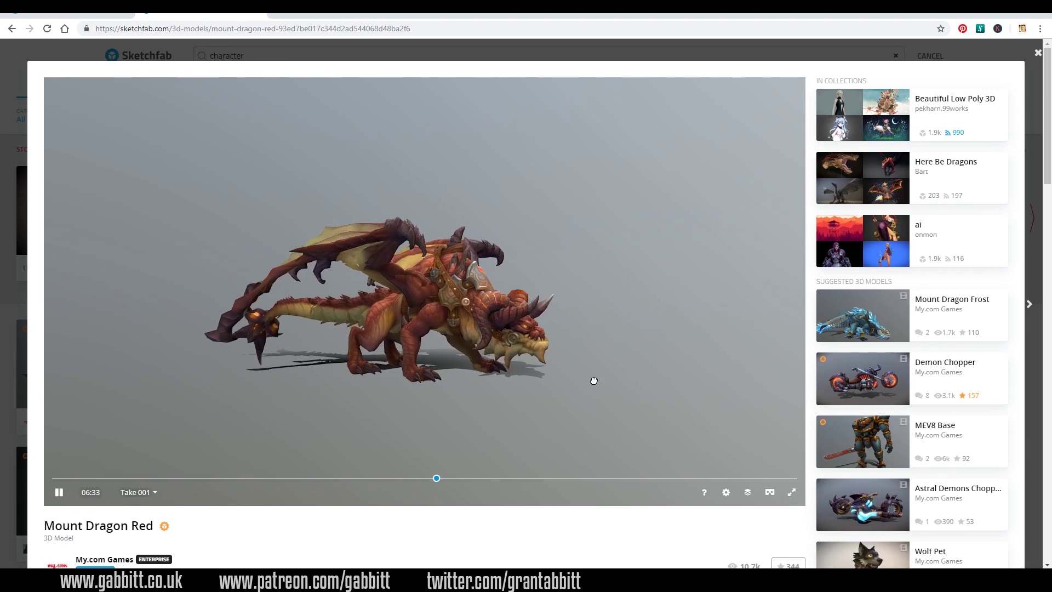
left_click_drag(594, 380, 567, 388)
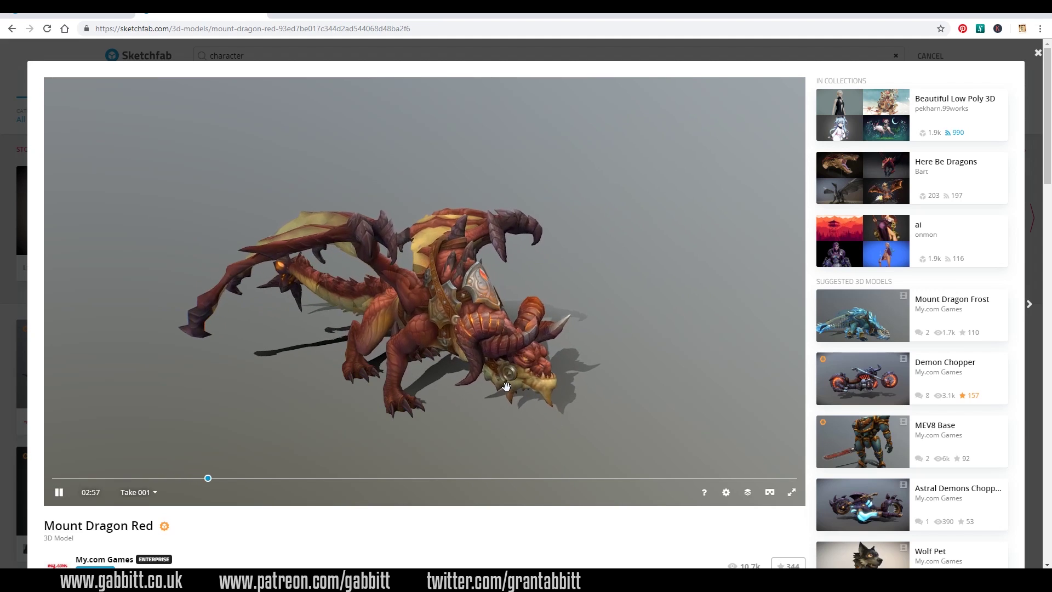
- In Model Inspector, view the dragon's Bones Influence, Bones, Base Color, Metalness and Opacity
left_click(747, 492)
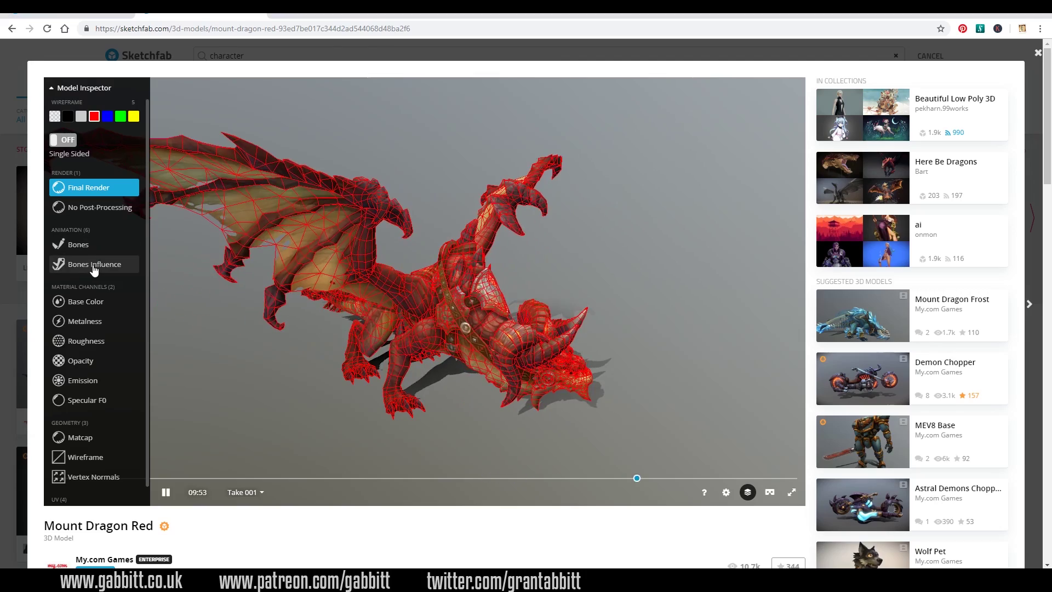
left_click(94, 266)
left_click(85, 252)
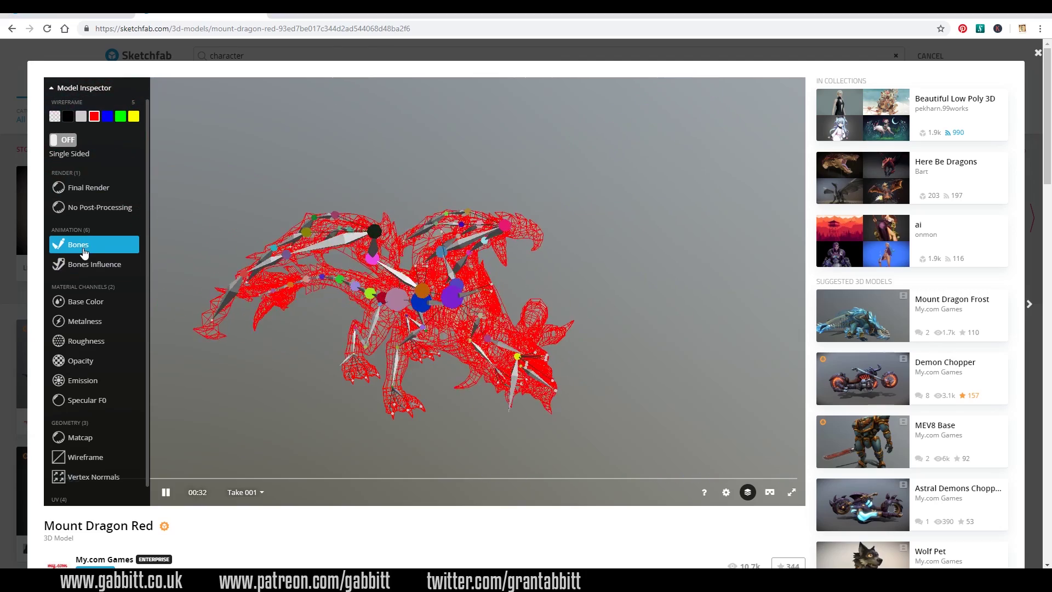
left_click(85, 301)
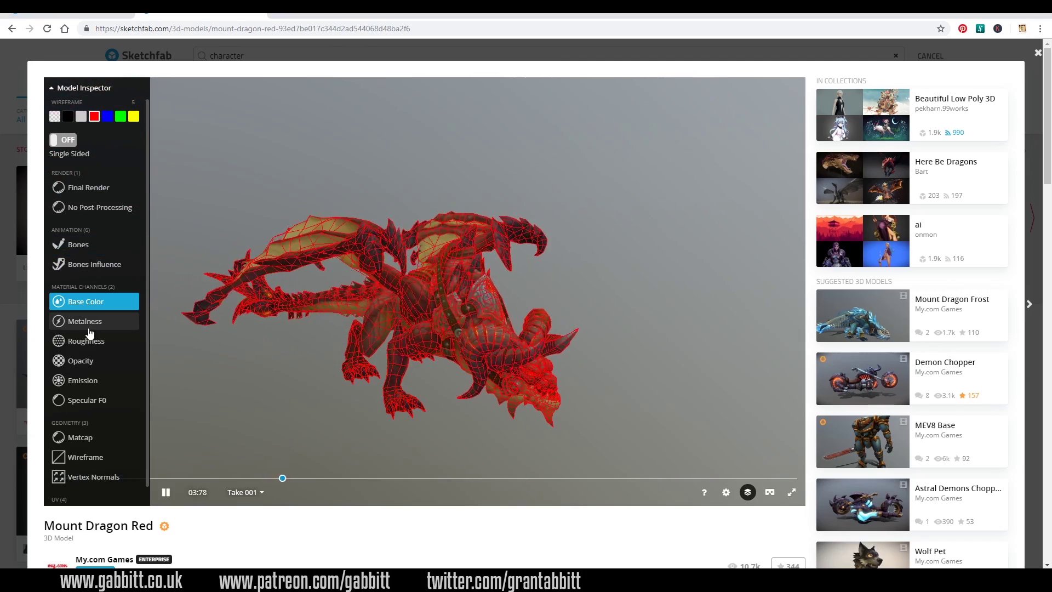
left_click(83, 322)
left_click(80, 360)
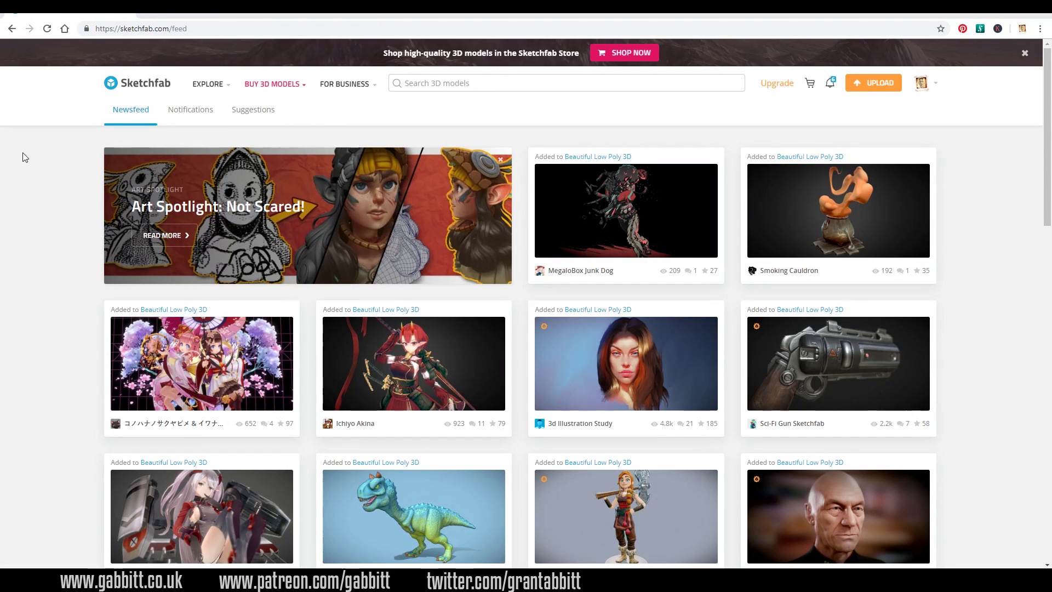
- Browse the Buy 3D Models > Nature & Plants category, scrolling through its products
mouse_move(268, 83)
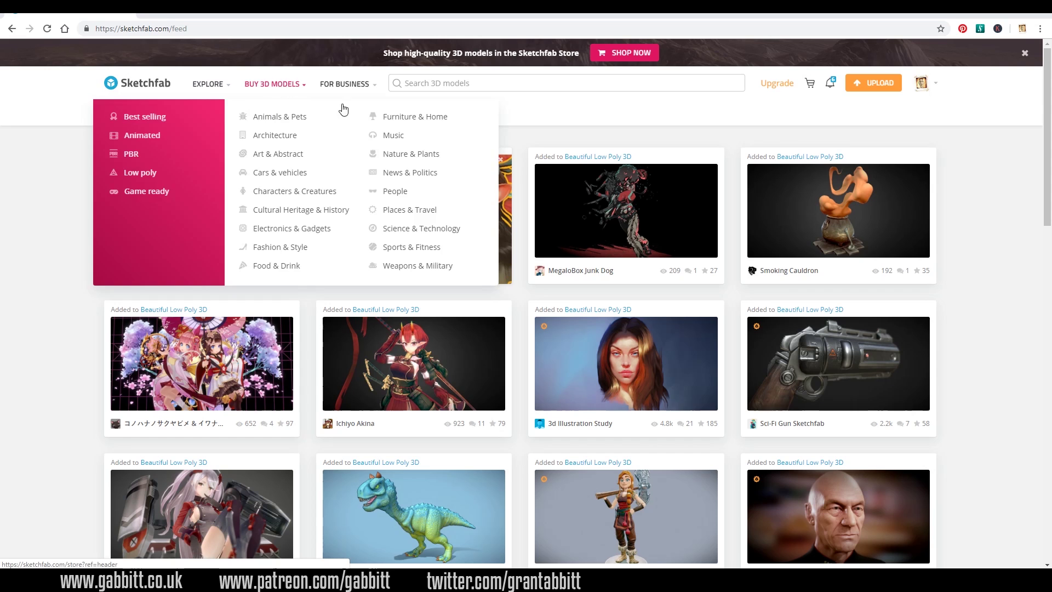
left_click(406, 154)
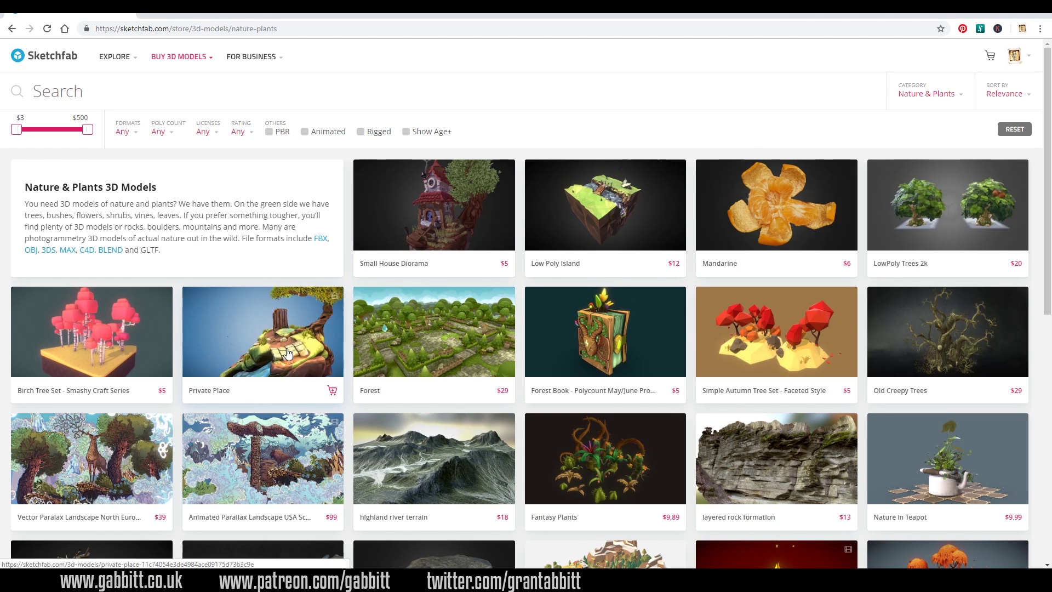
scroll(668, 377, "down", 3)
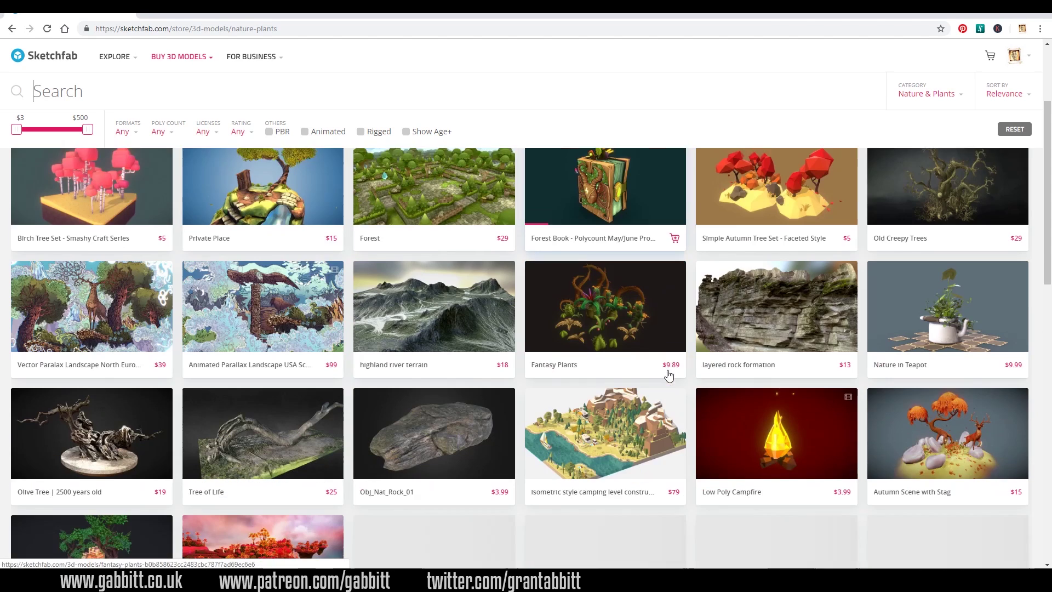
scroll(816, 355, "down", 2)
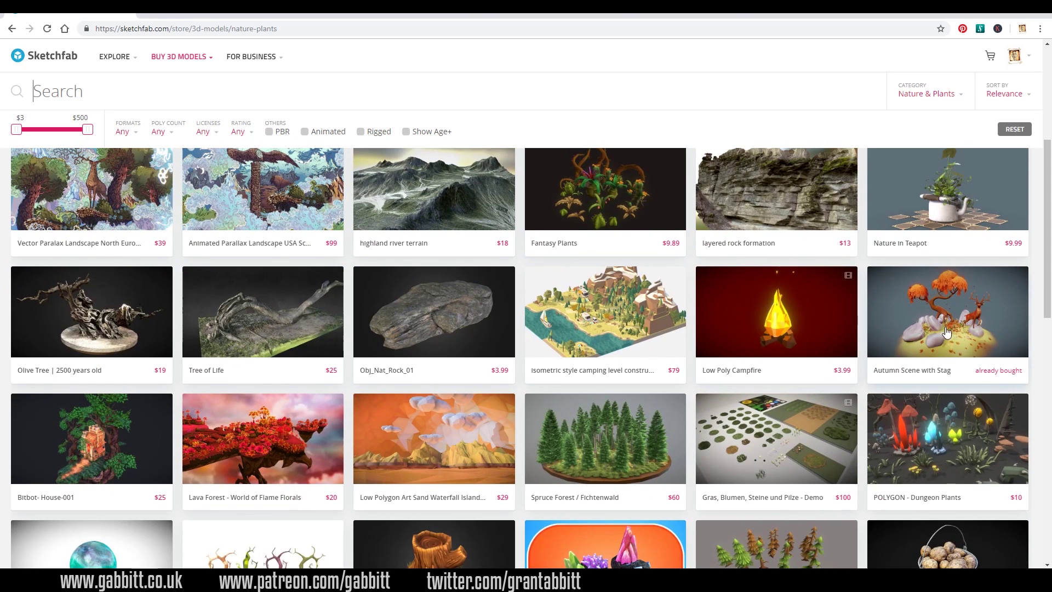
scroll(509, 382, "down", 4)
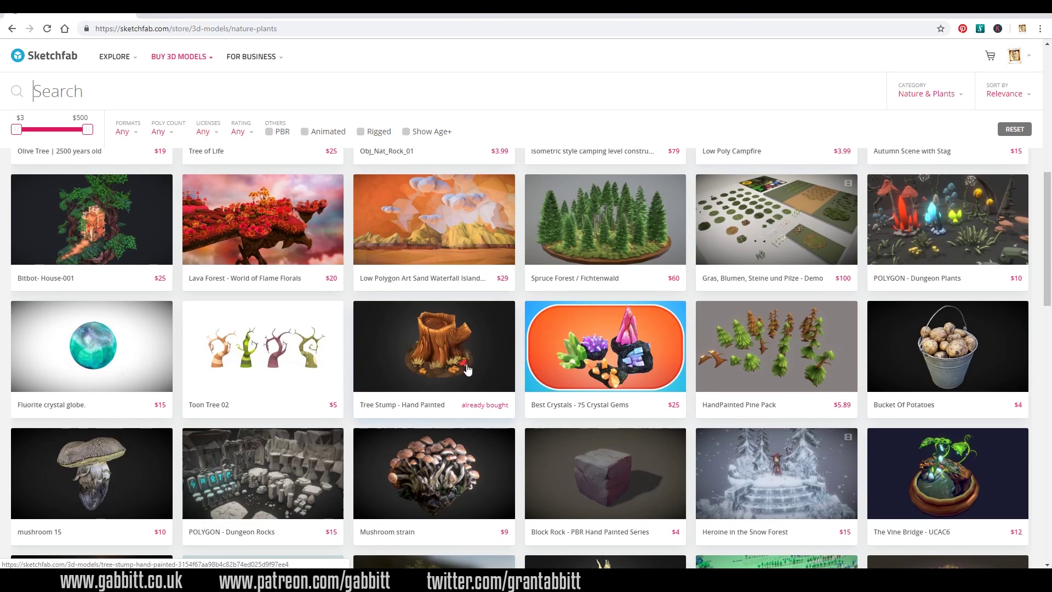
scroll(599, 363, "down", 4)
scroll(600, 363, "down", 3)
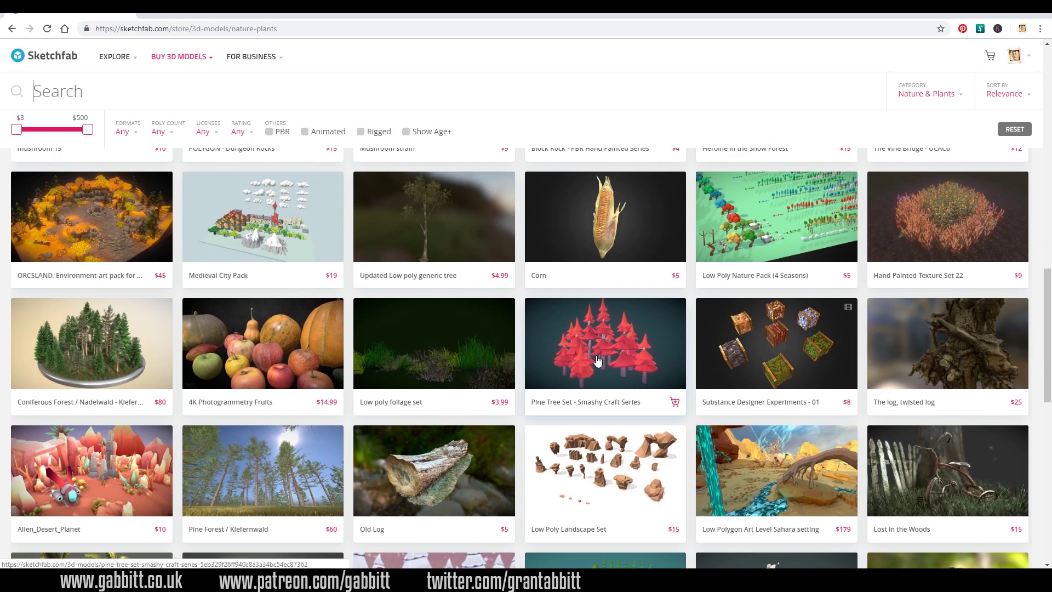
scroll(860, 381, "down", 6)
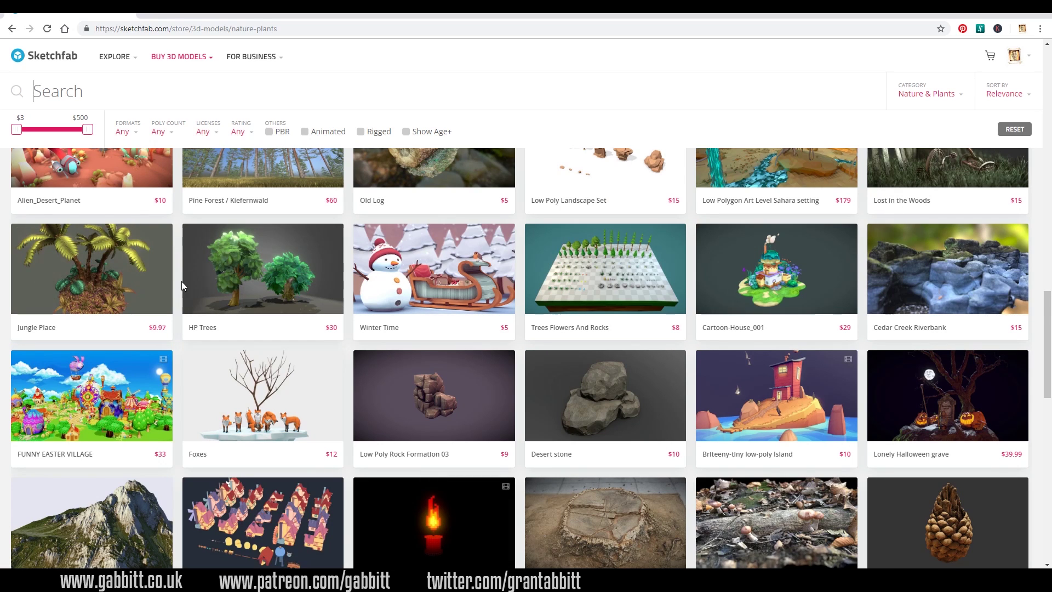
scroll(184, 286, "down", 4)
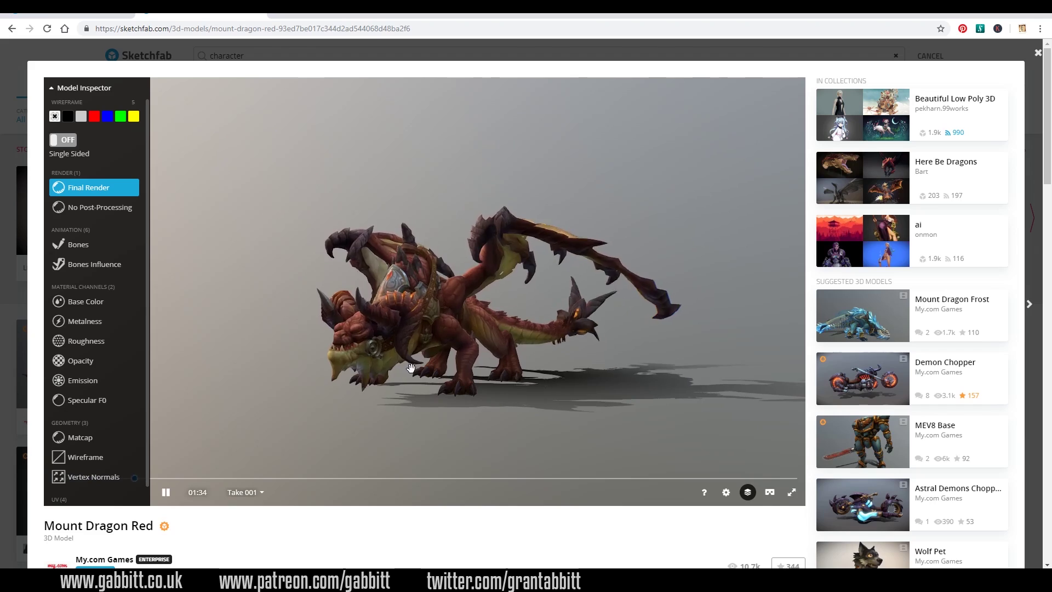
- Orbit the dragon to view it from behind, then from a closer side angle
left_click_drag(383, 353, 750, 370)
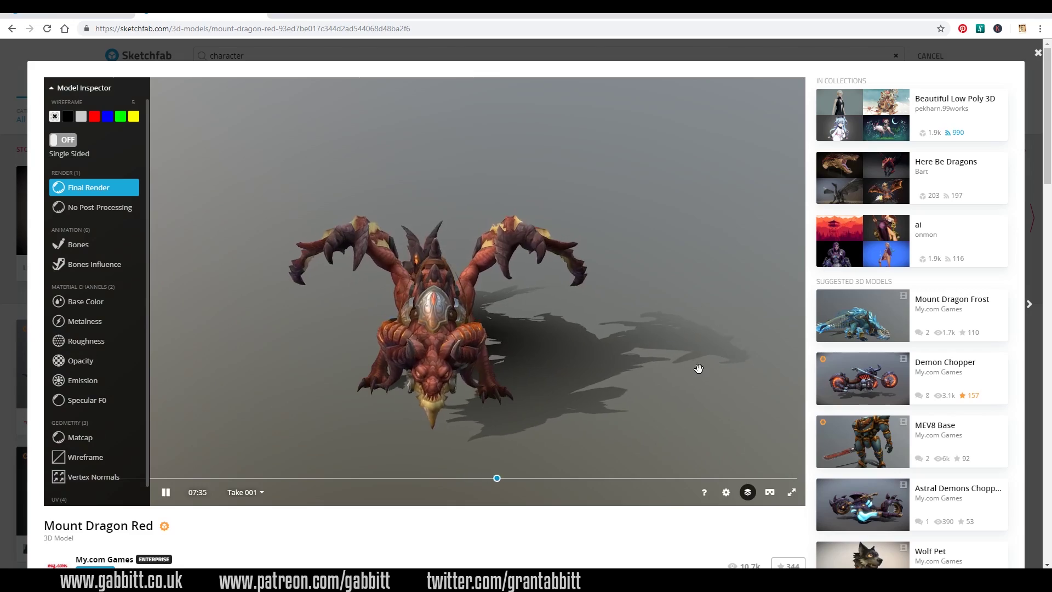
left_click_drag(649, 369, 475, 358)
scroll(564, 355, "up", 3)
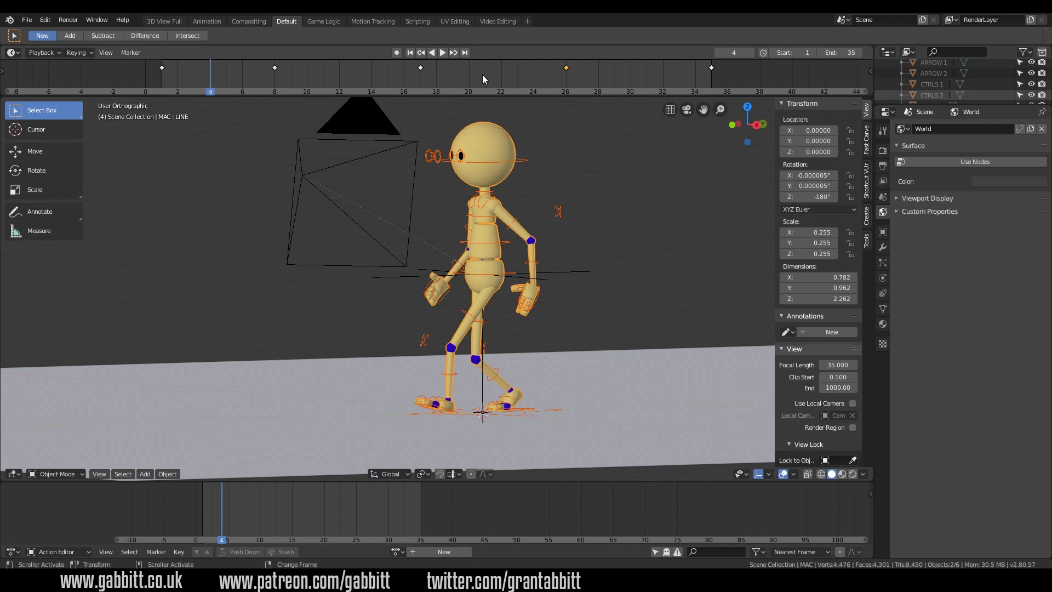
- Play the walk cycle to frame 28 and select the armature together with the character mesh
key("space")
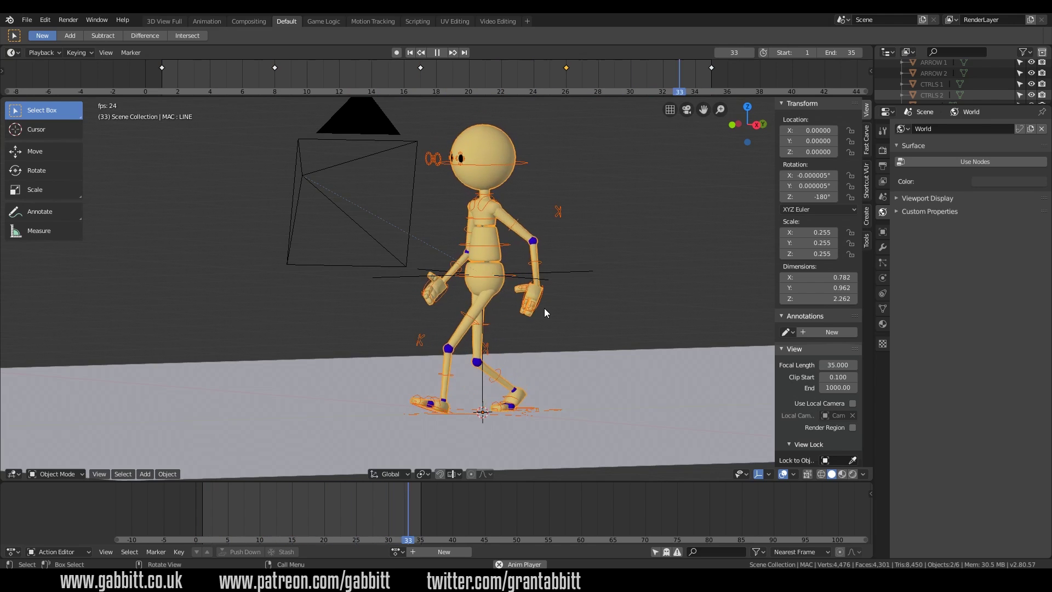
key("space")
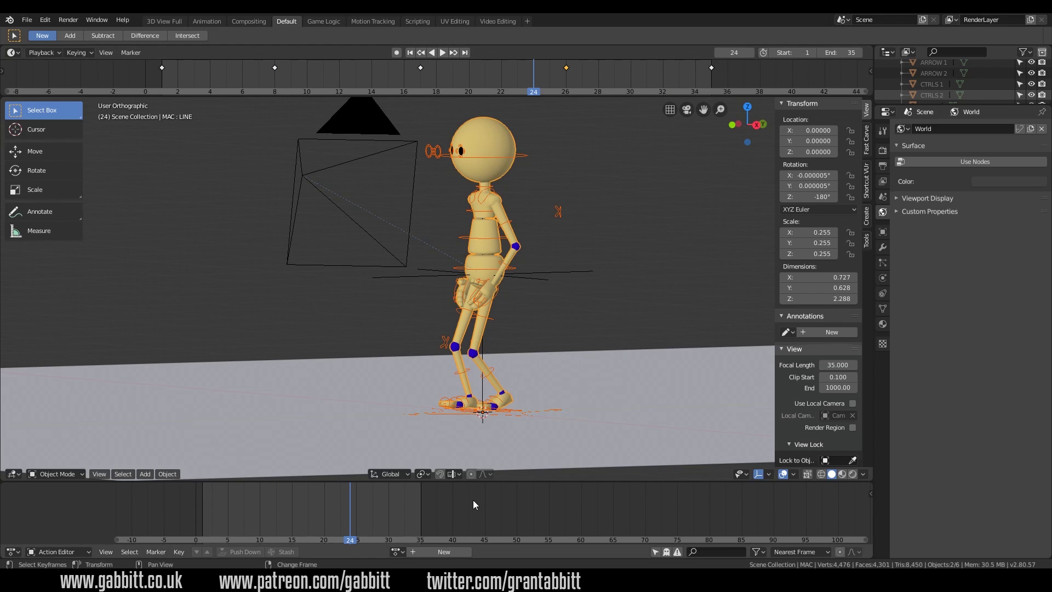
left_click(527, 155)
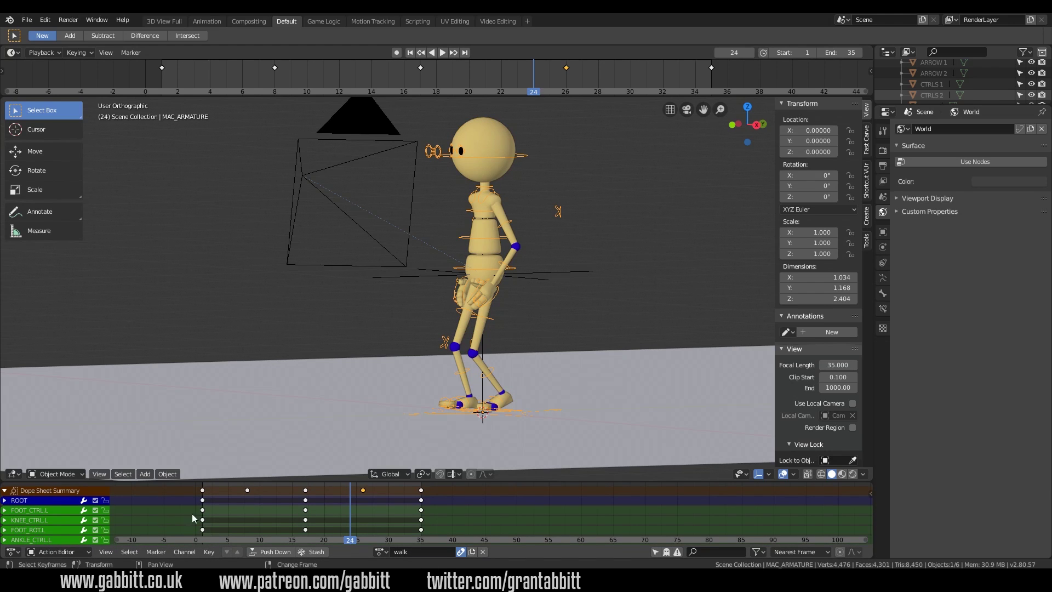
left_click(83, 551)
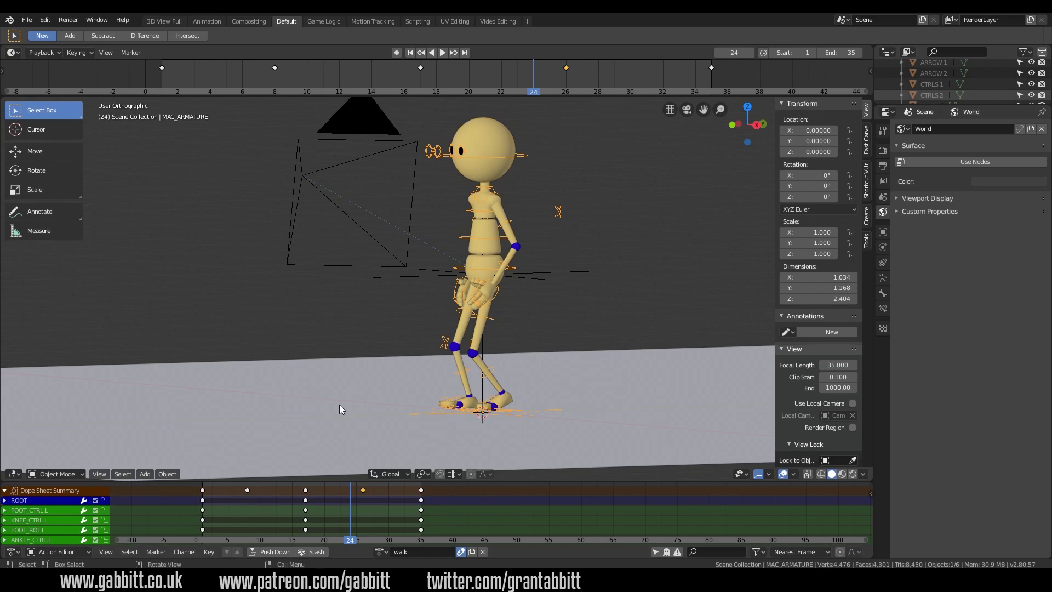
key("space")
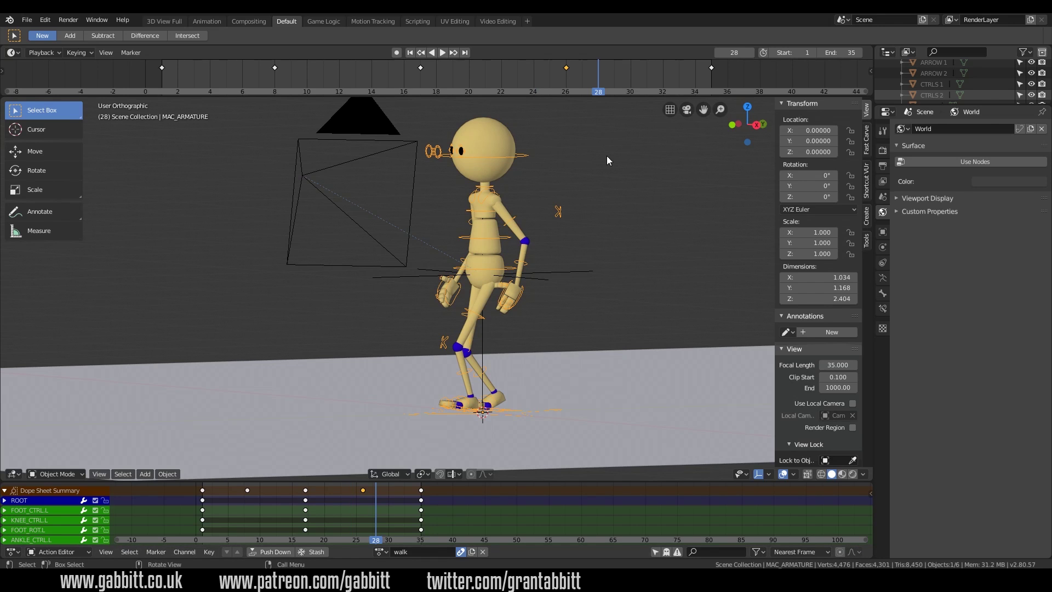
left_click(493, 148, "shift")
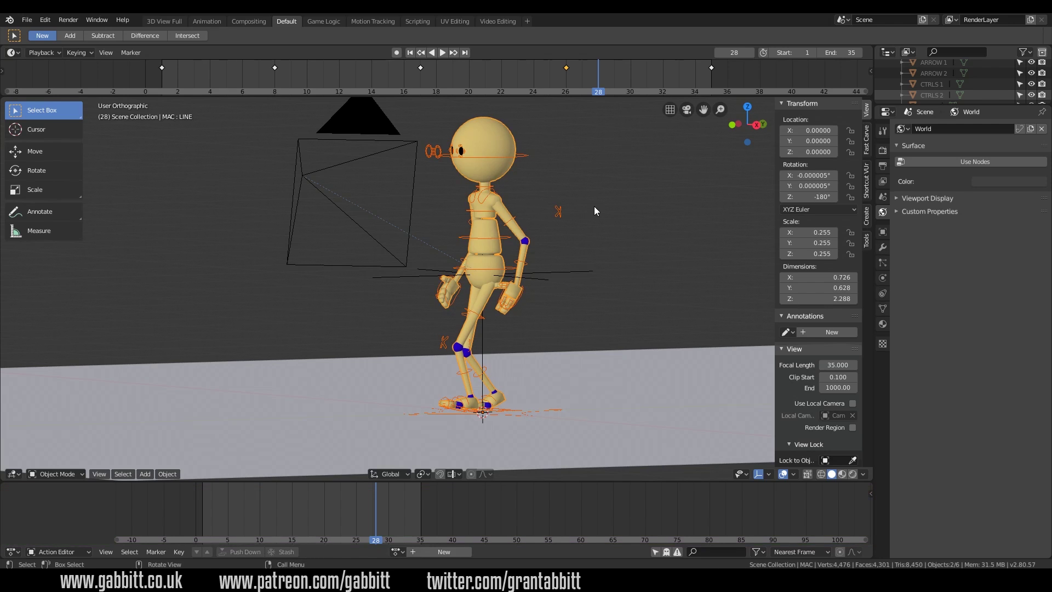
left_click(26, 20)
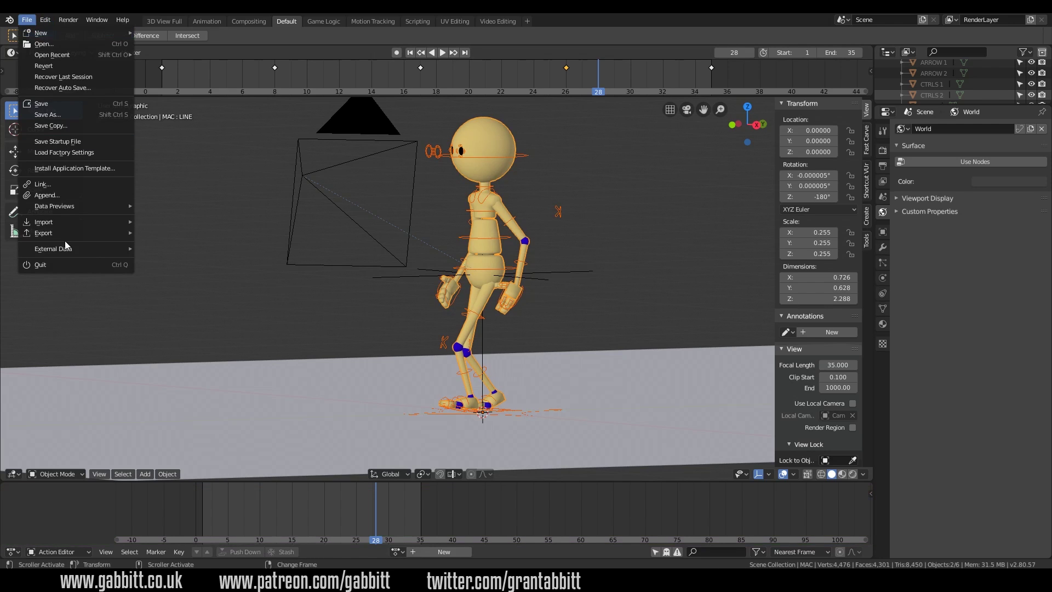
- Start an FBX export limited to Mesh and Armature, with baked animation options adjusted
mouse_move(64, 235)
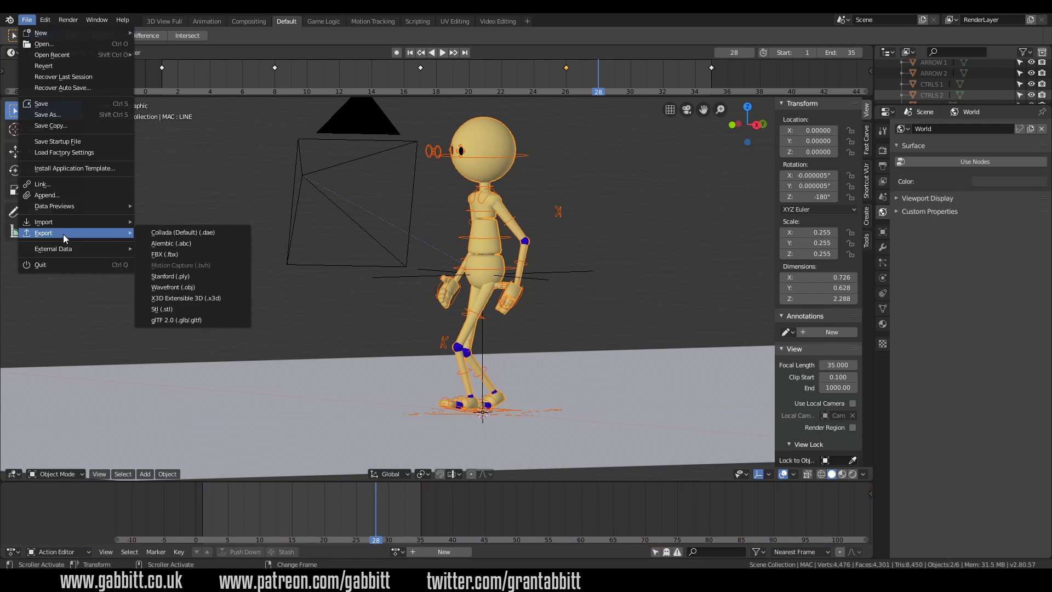
left_click(181, 255)
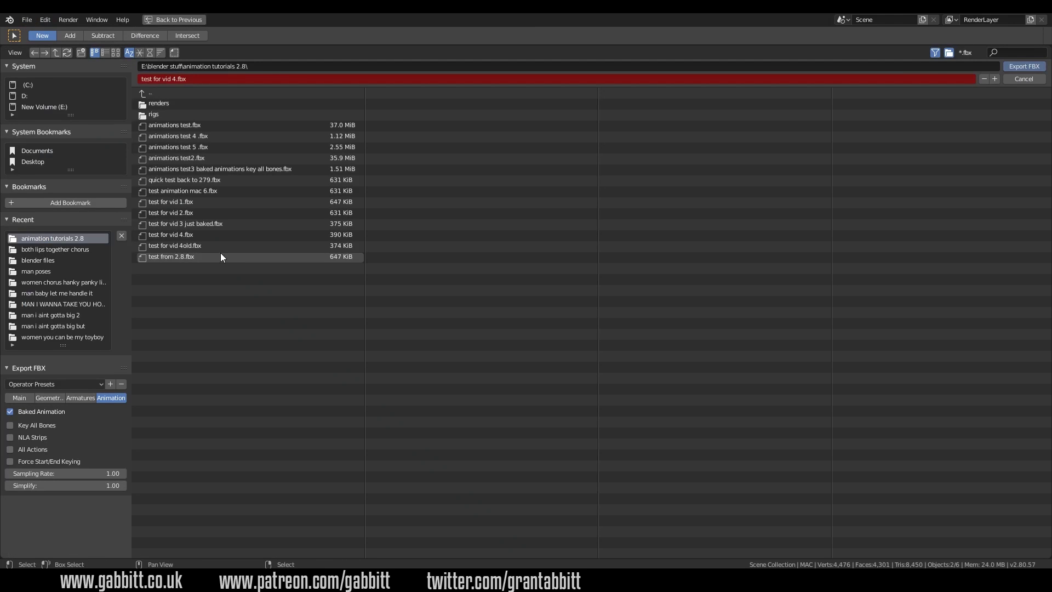
left_click(21, 398)
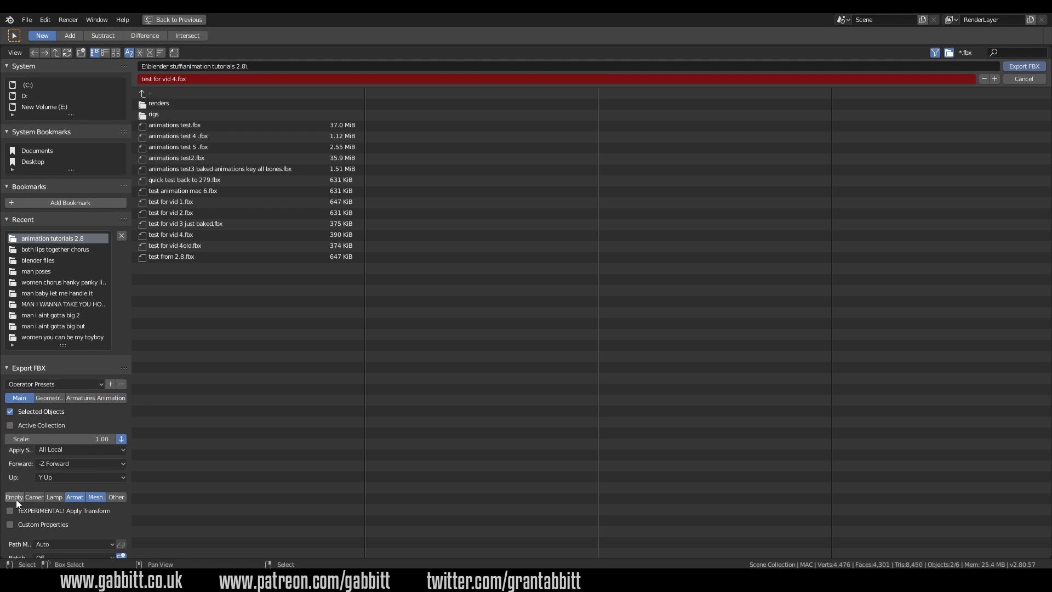
left_click(48, 498)
left_click(96, 497)
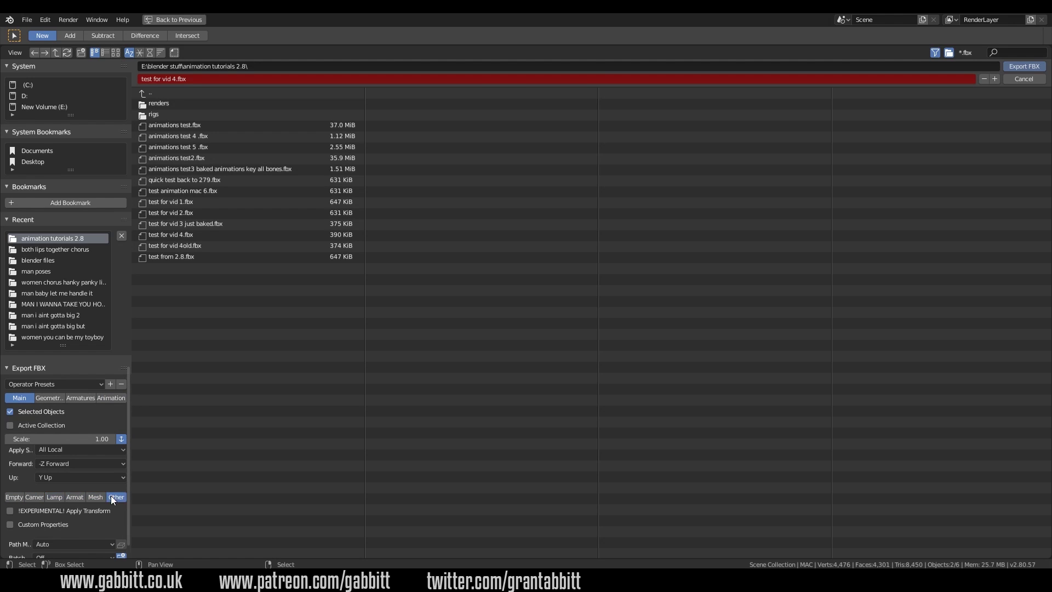
left_click(81, 499, "shift")
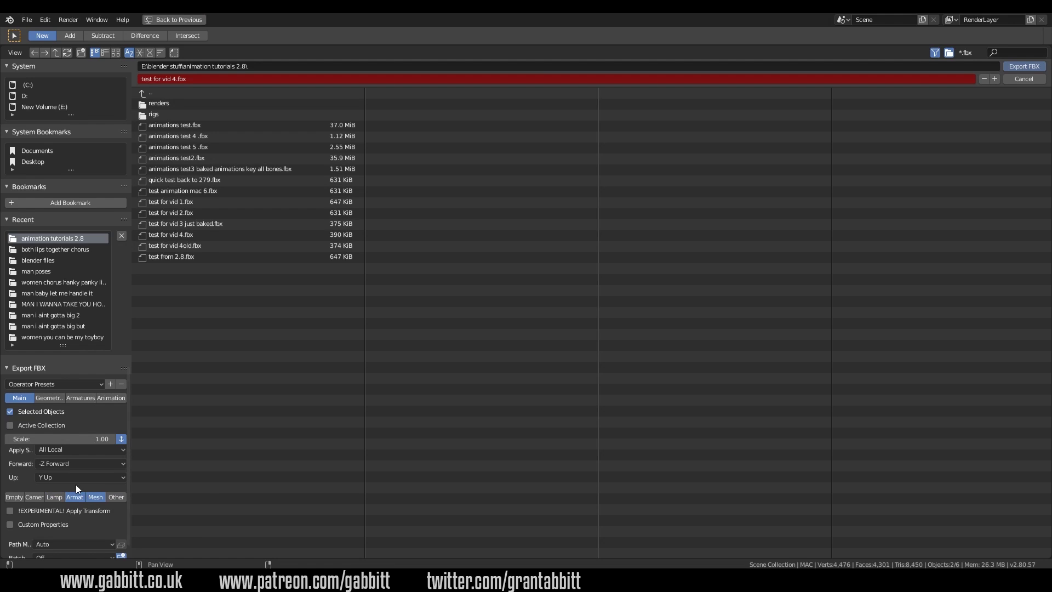
left_click(107, 400)
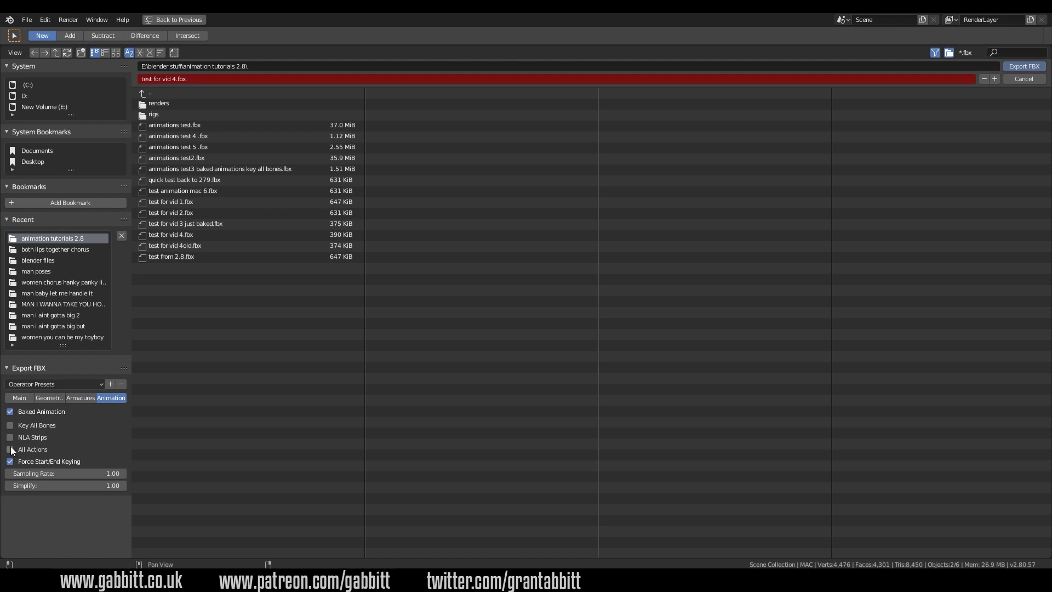
left_click_drag(12, 450, 12, 426)
left_click_drag(10, 461, 10, 430)
- Rename the export file to 'test for vid 5.fbx' and export it
left_click(180, 79)
left_click(176, 80)
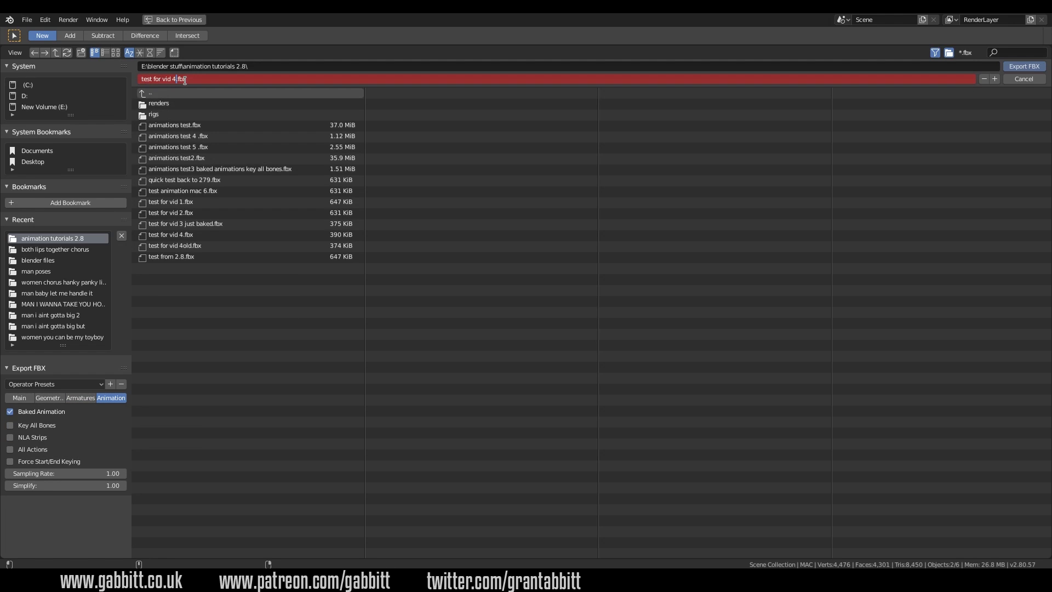
type("5")
key("Return")
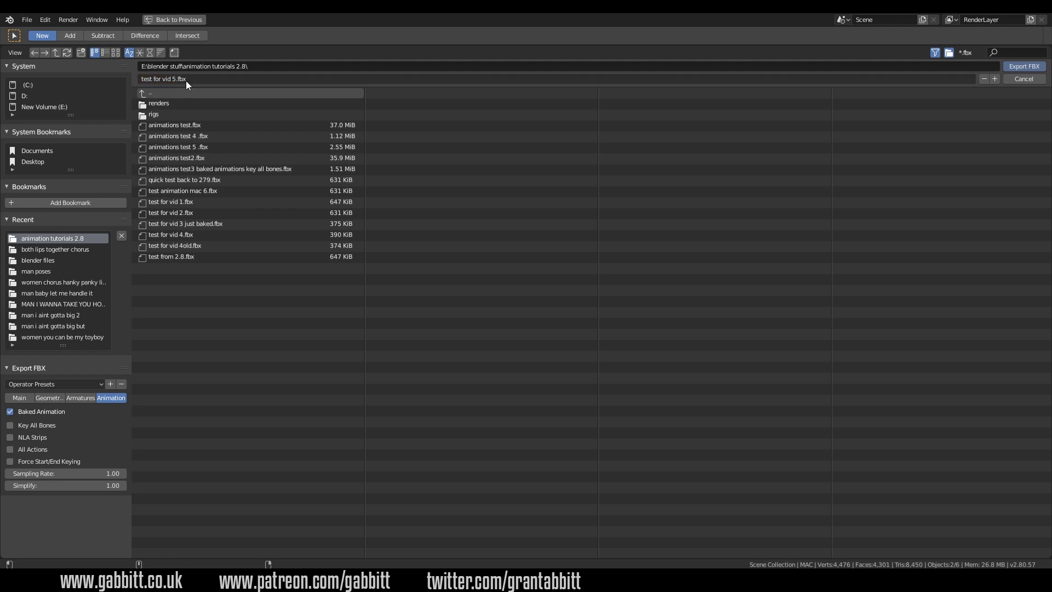
left_click(1016, 66)
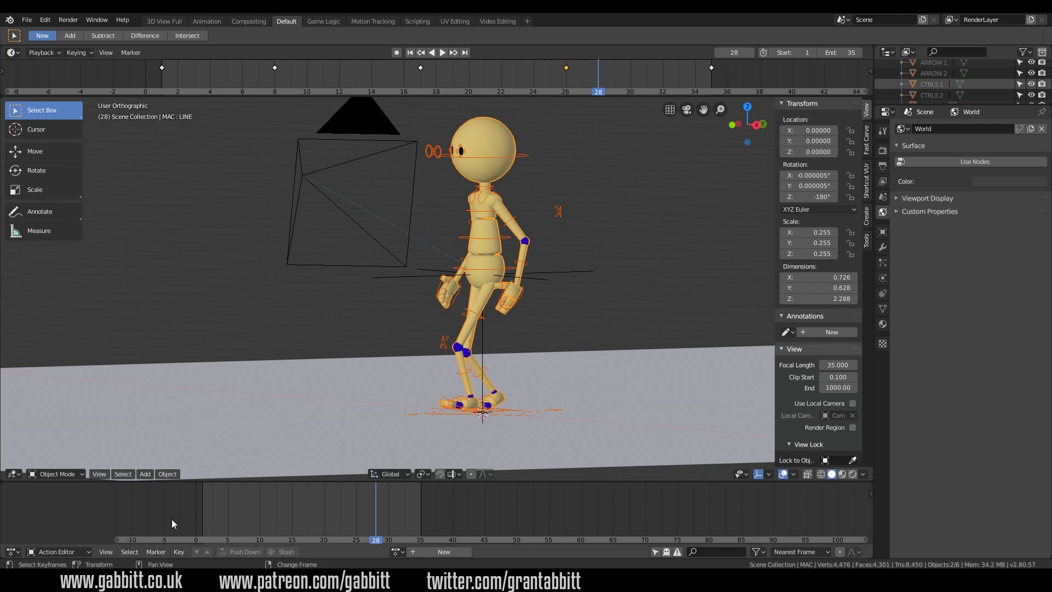
- Switch to the Blender 2.79 window and play the walk cycle, stopping at frame 32
mouse_move(94, 583)
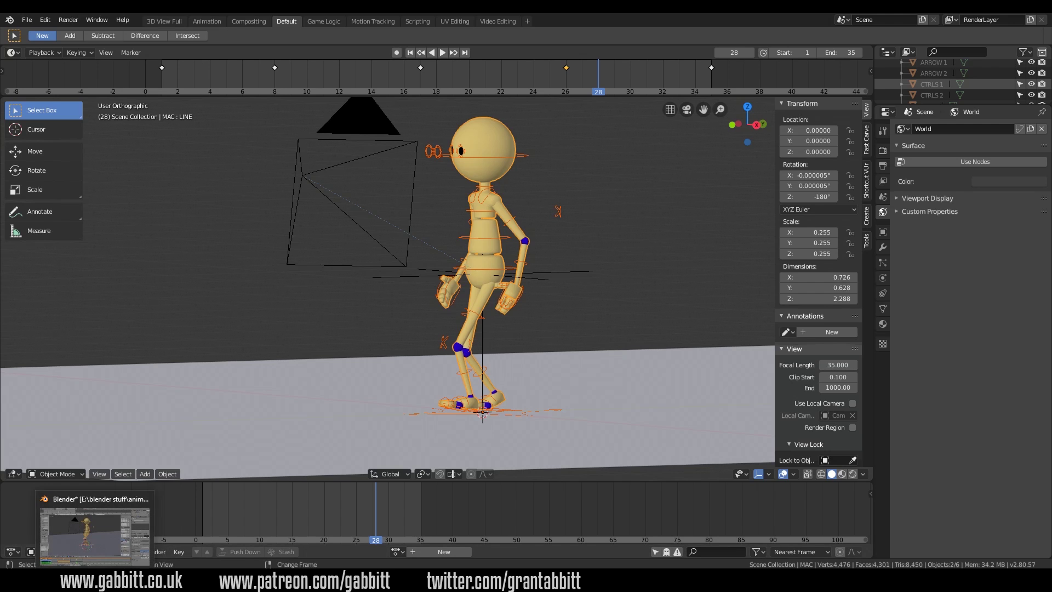
left_click(94, 534)
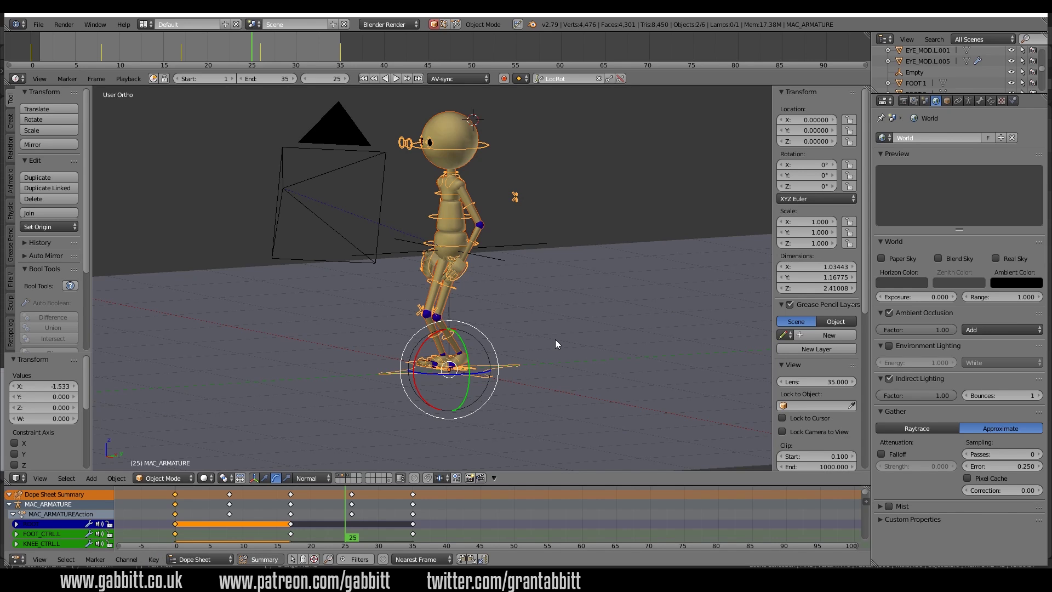
middle_click_drag(535, 359, 526, 357)
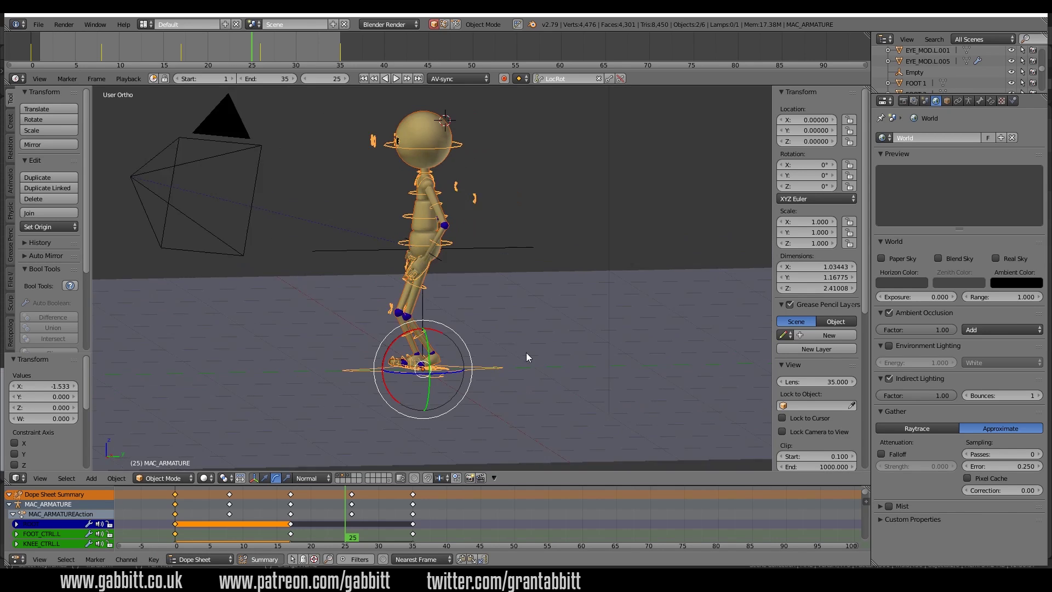
key("alt+a")
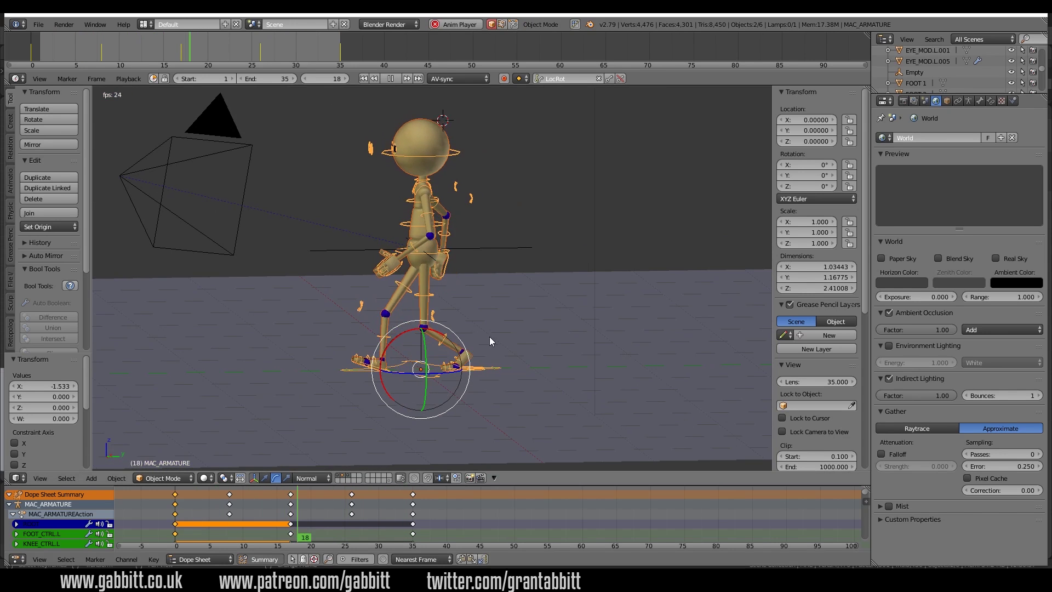
key("alt+a")
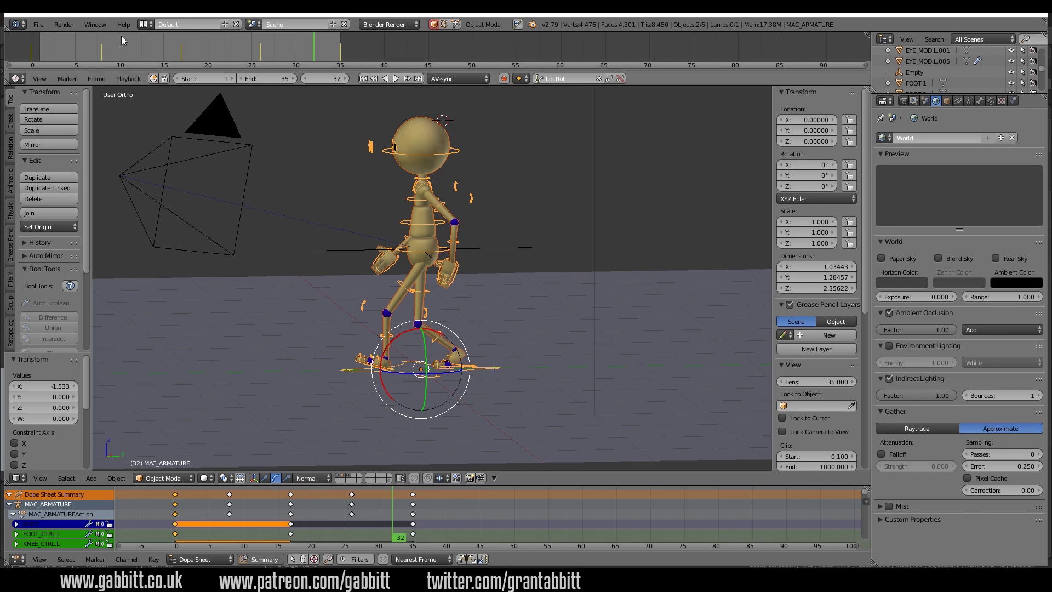
left_click(38, 24)
left_click(64, 205)
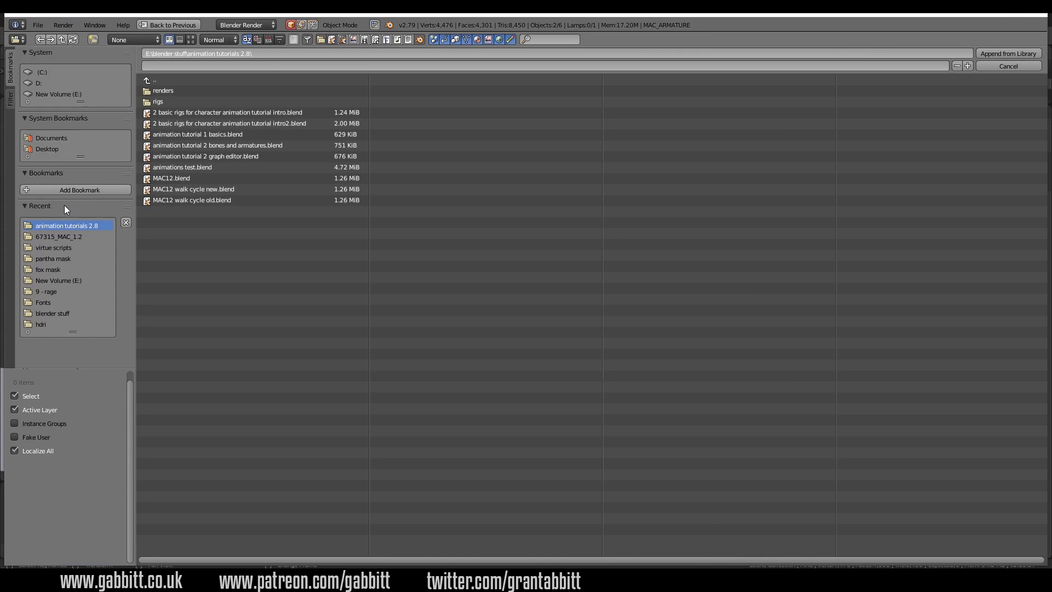
left_click(990, 67)
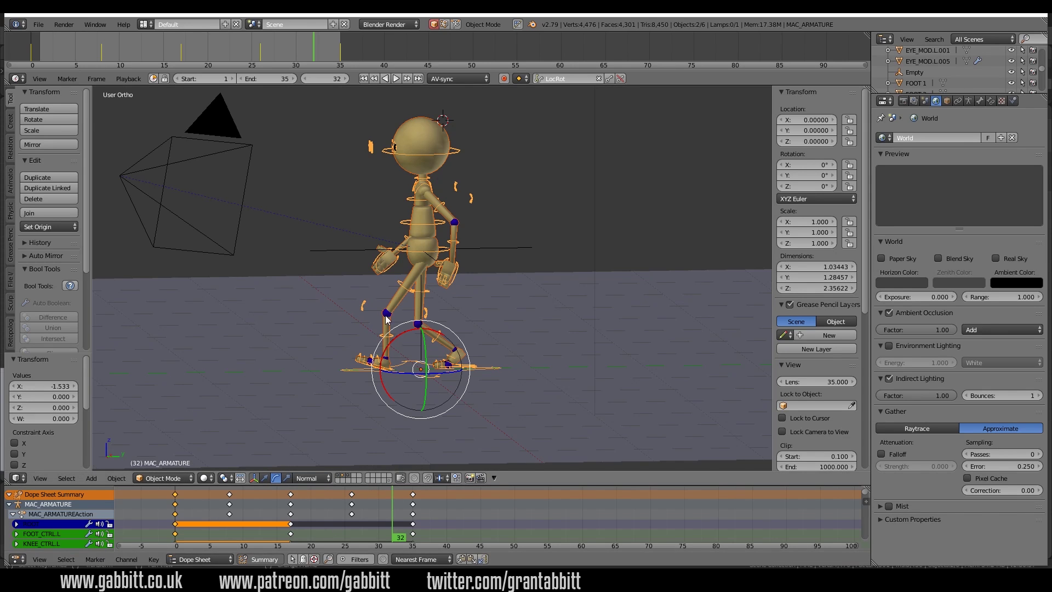
left_click(439, 132)
- Select the character mesh and armature and start an FBX export
right_click(441, 141)
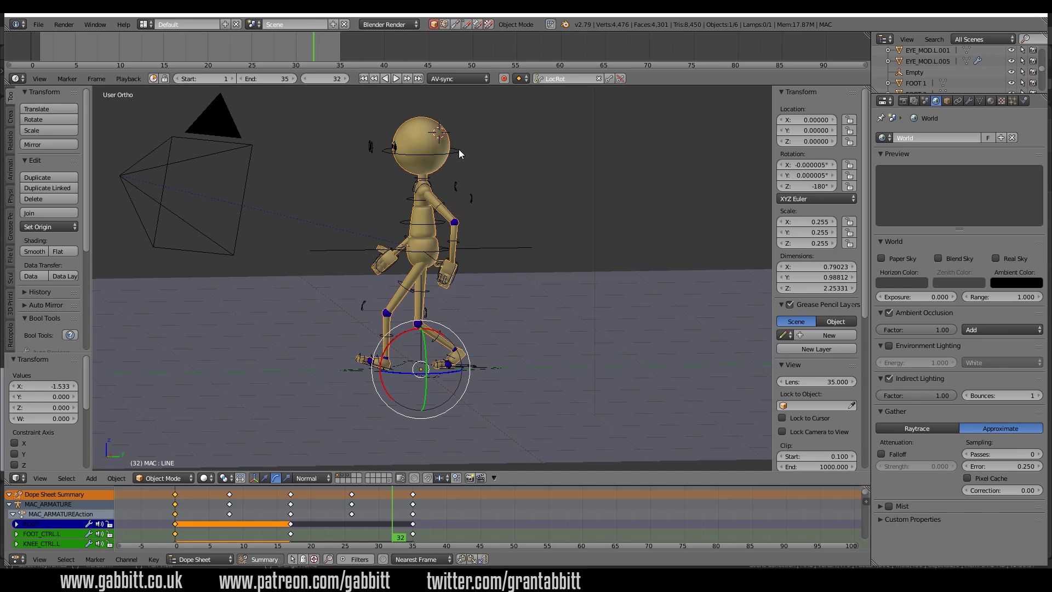
right_click(459, 149, "shift")
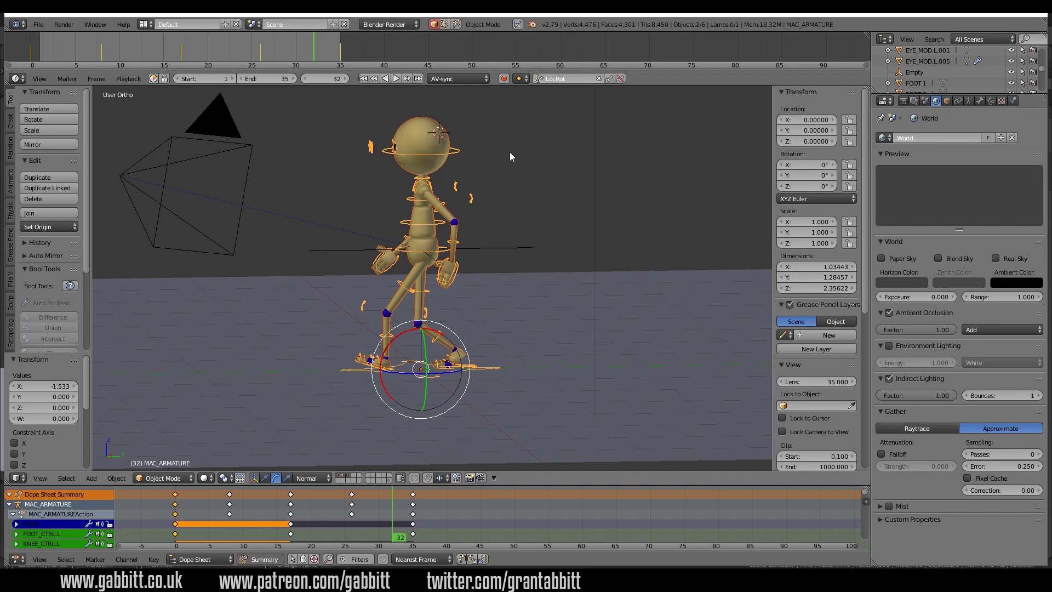
left_click(39, 25)
mouse_move(65, 242)
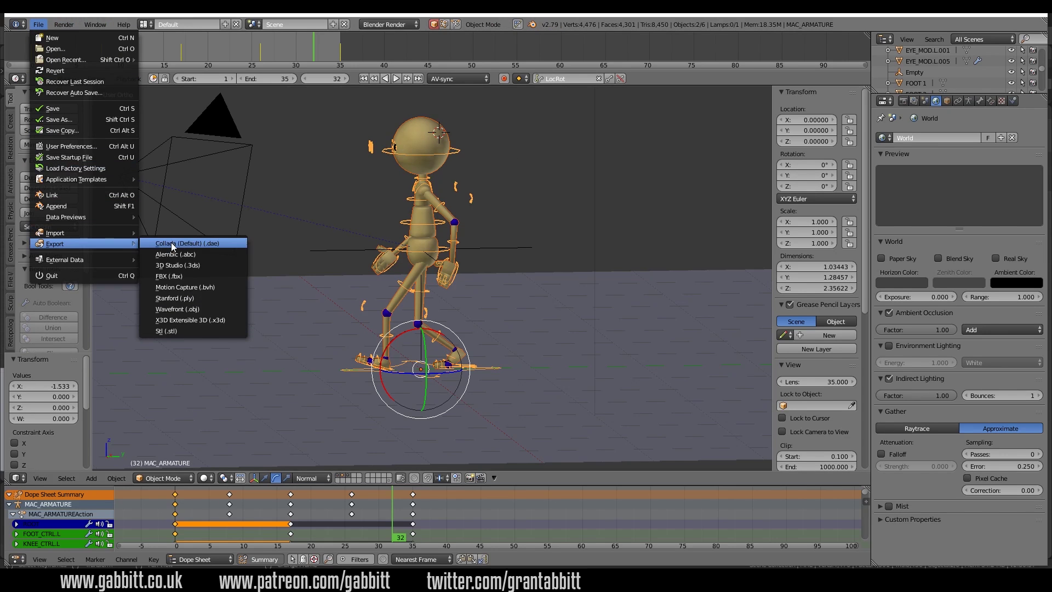
left_click(179, 275)
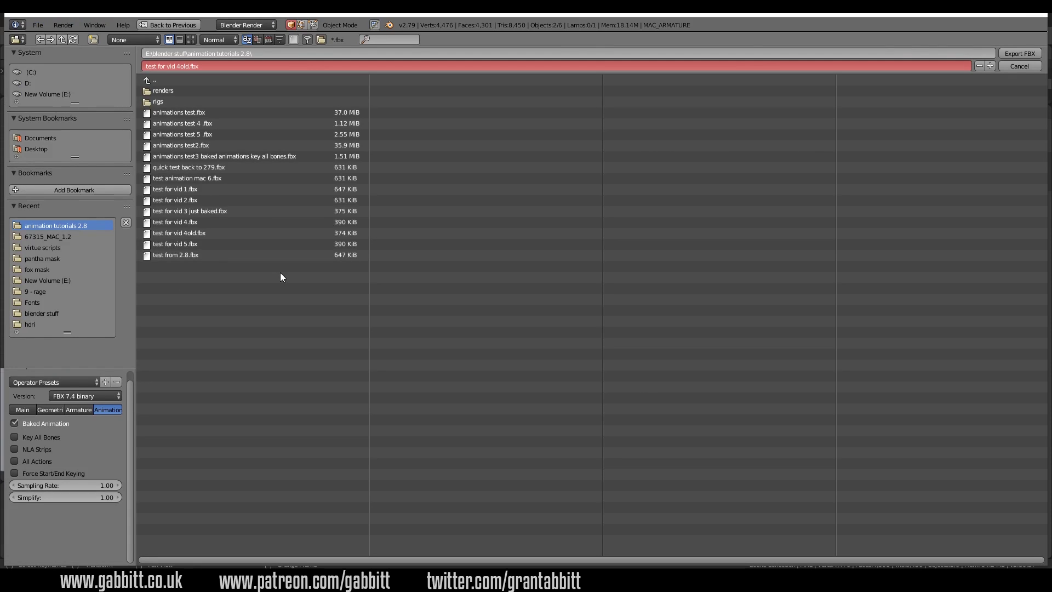
- Rename the export file from 'test for vid 4old.fbx' to 'test for vid 5old.fbx'
left_click(201, 236)
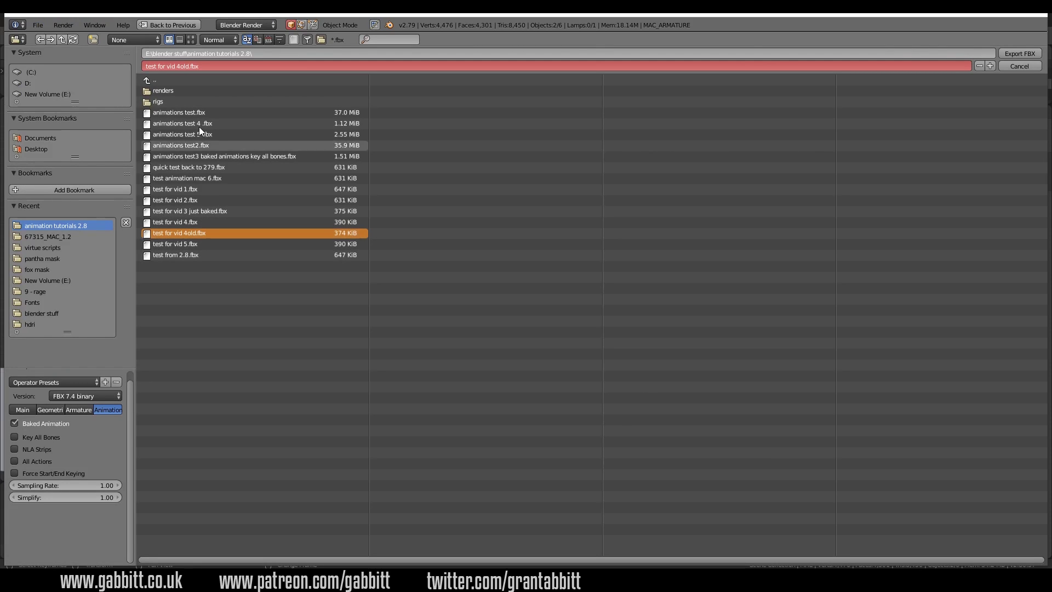
left_click(180, 67)
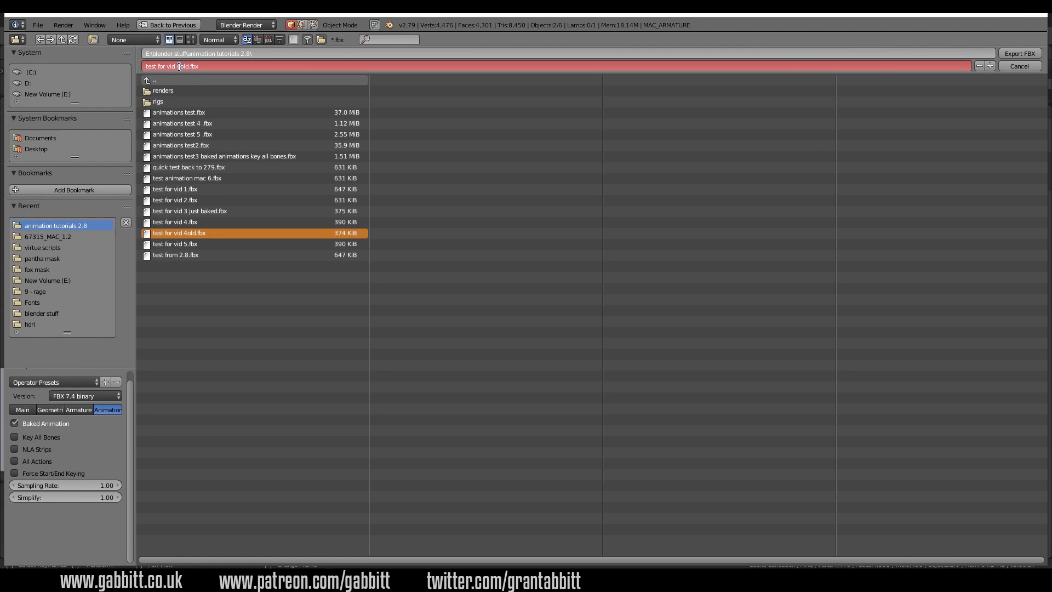
type("5")
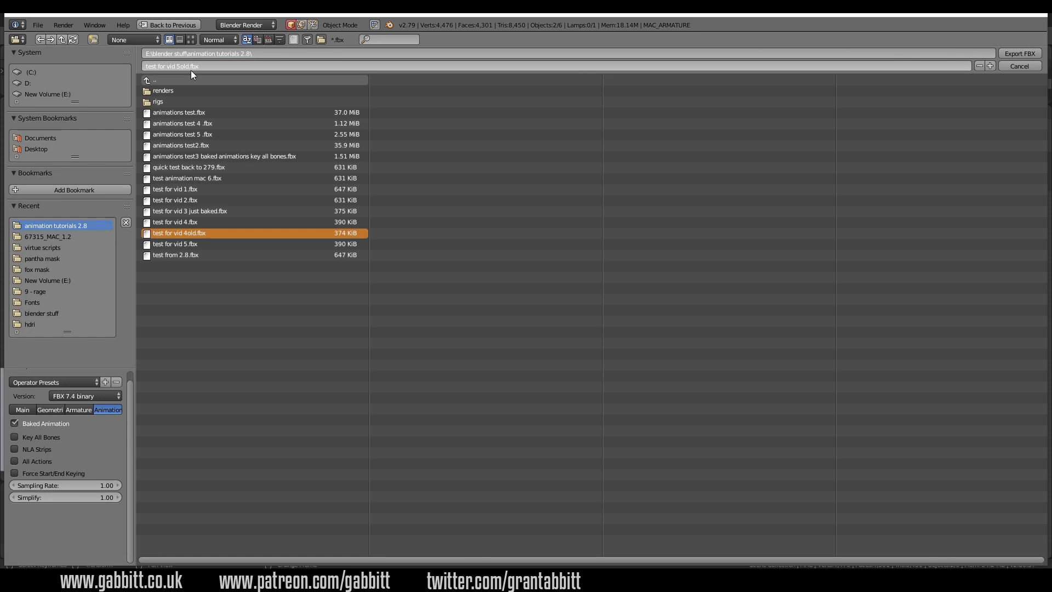
key("Return")
- Export 'test for vid 5old.fbx', then show its Open with choices in File Explorer
left_click(1018, 53)
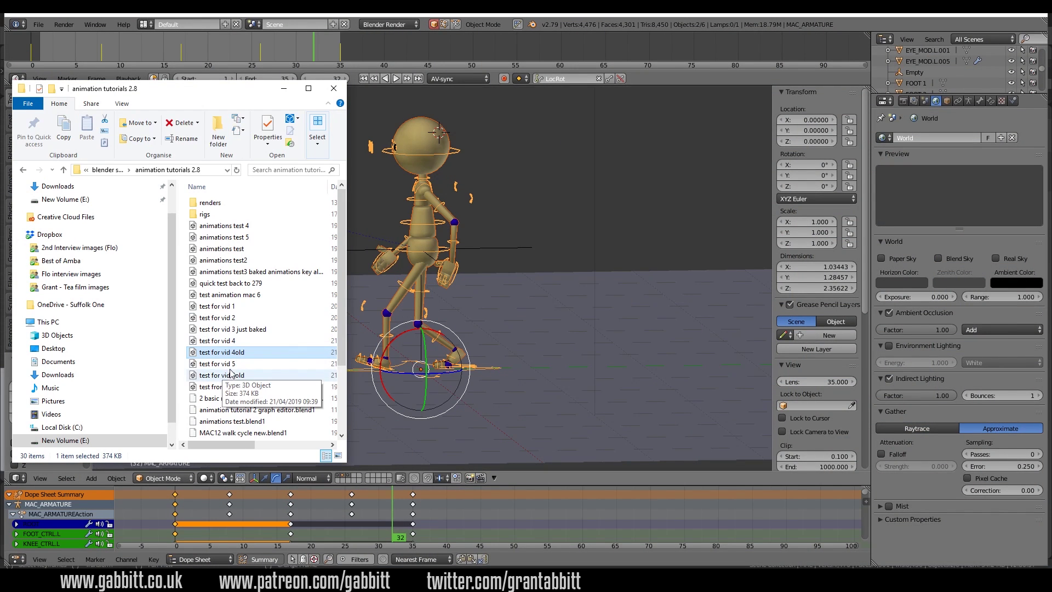
left_click(229, 376)
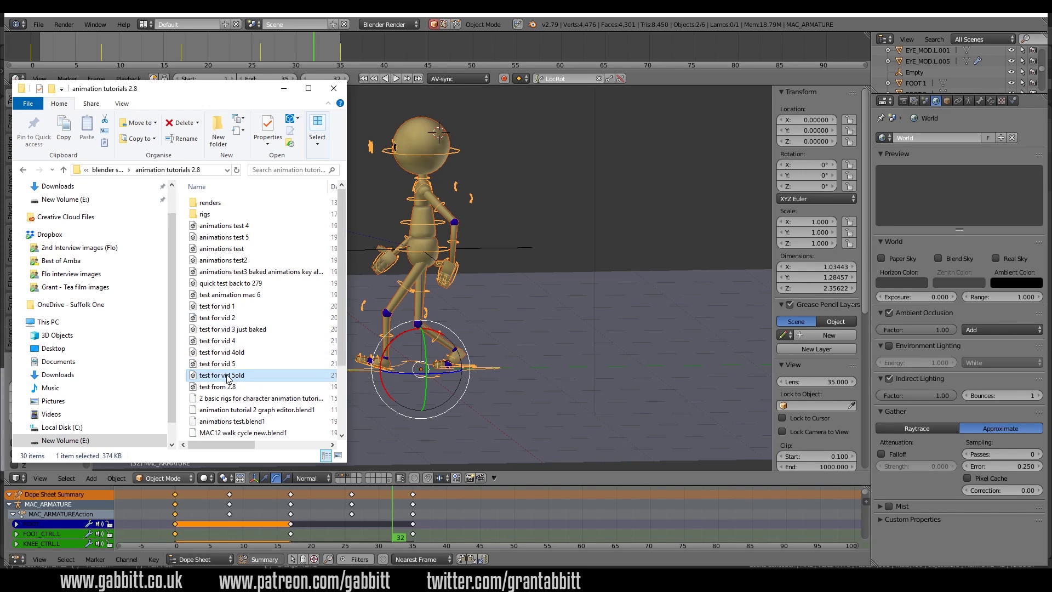
right_click(227, 376)
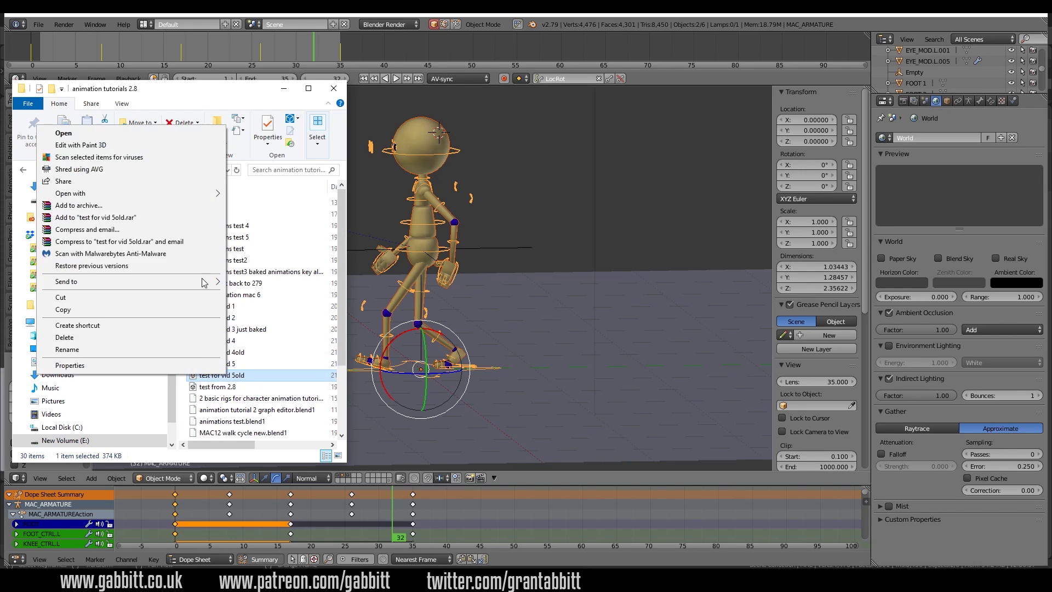
mouse_move(139, 197)
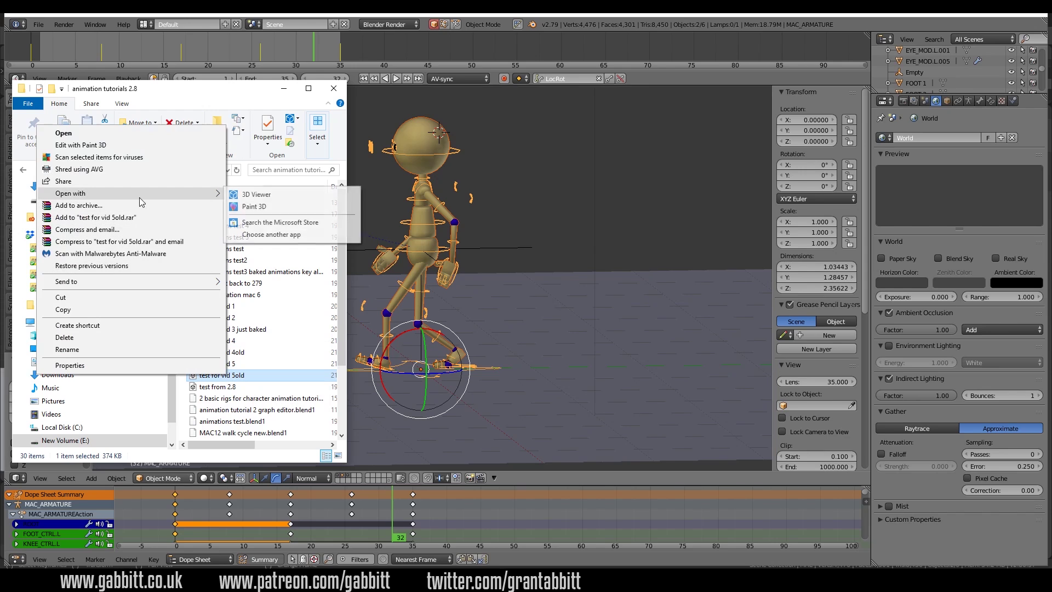
- Preview the walk animations of test for vid 5old.fbx and test for vid 5.fbx in 3D Viewer
left_click(261, 196)
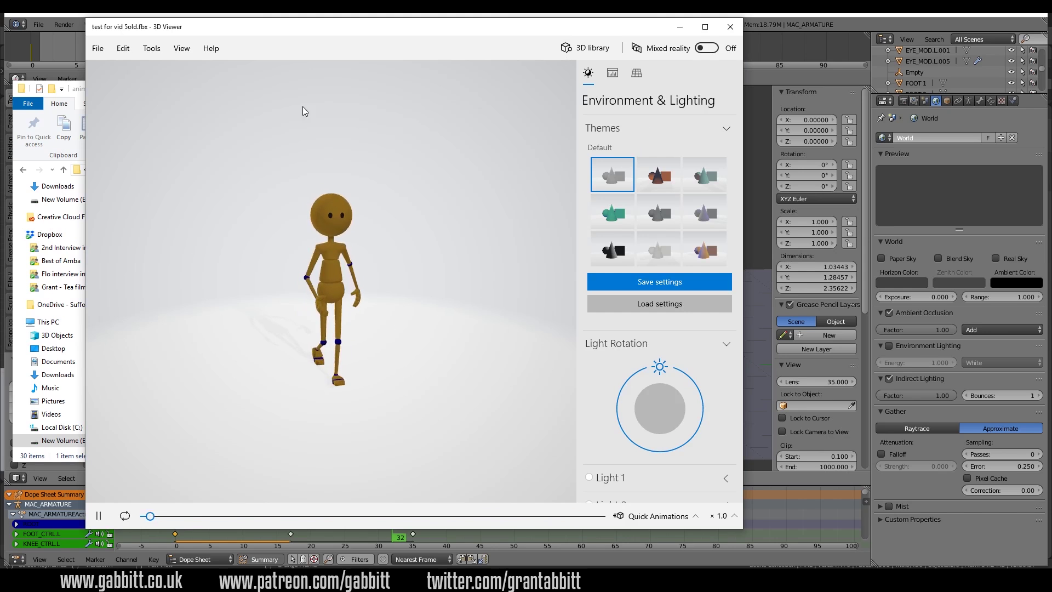
left_click(729, 26)
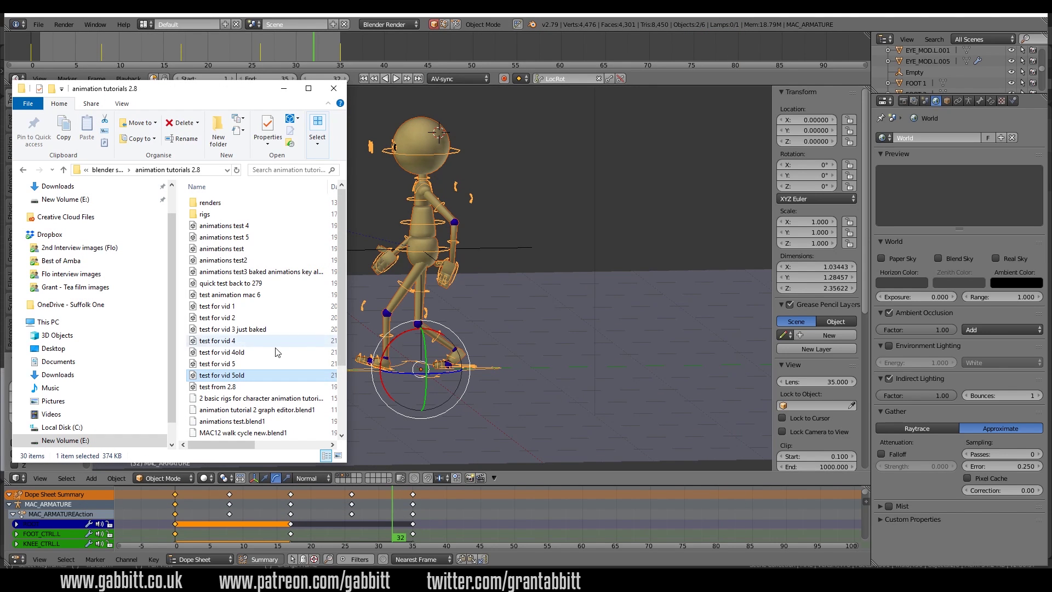
double_click(225, 364)
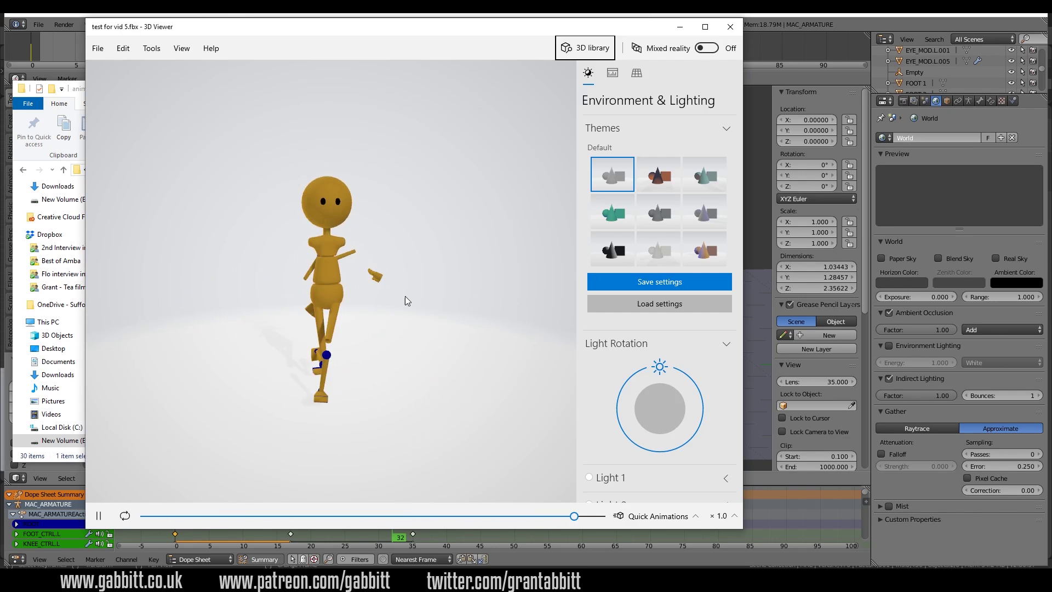
left_click(730, 26)
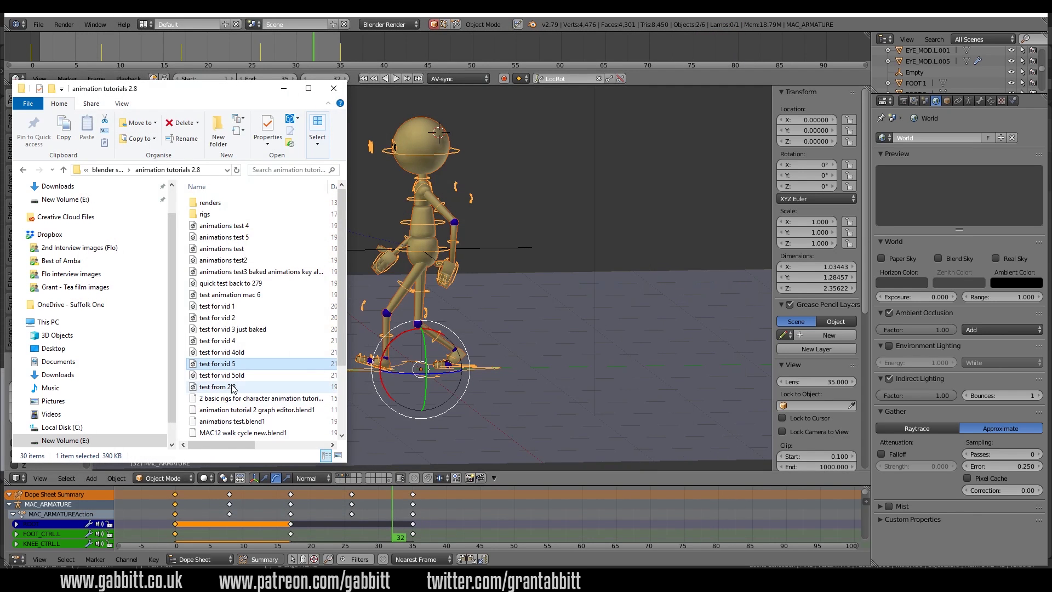
- Bring up the Sketchfab profile page in Chrome and start a new model upload
left_click(118, 582)
left_click(175, 534)
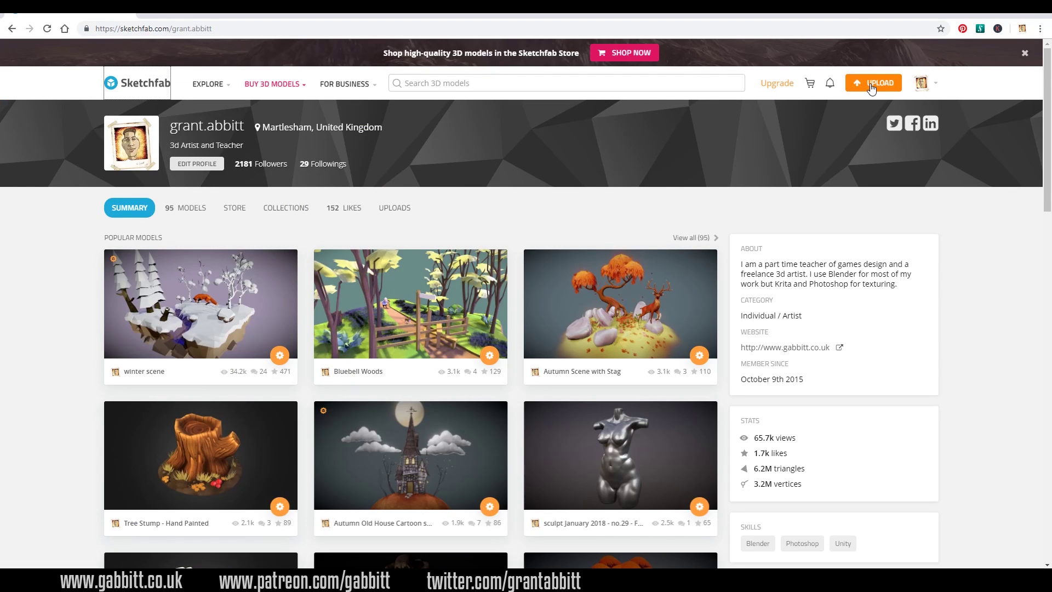
left_click(851, 87)
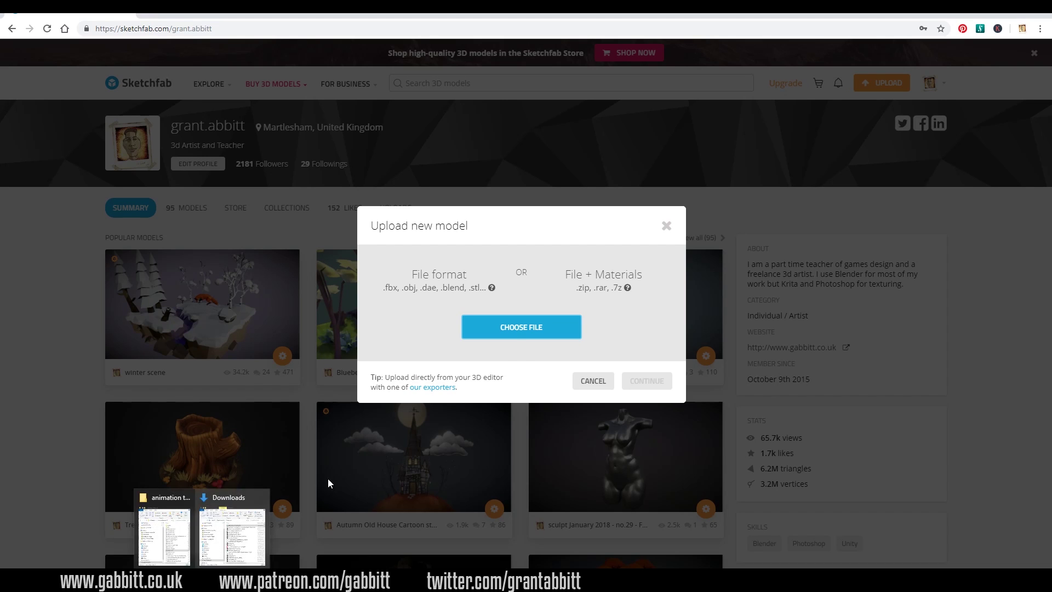
- Drag test for vid 5old.fbx into the upload dialog, upload it and accept the model details
left_click(164, 534)
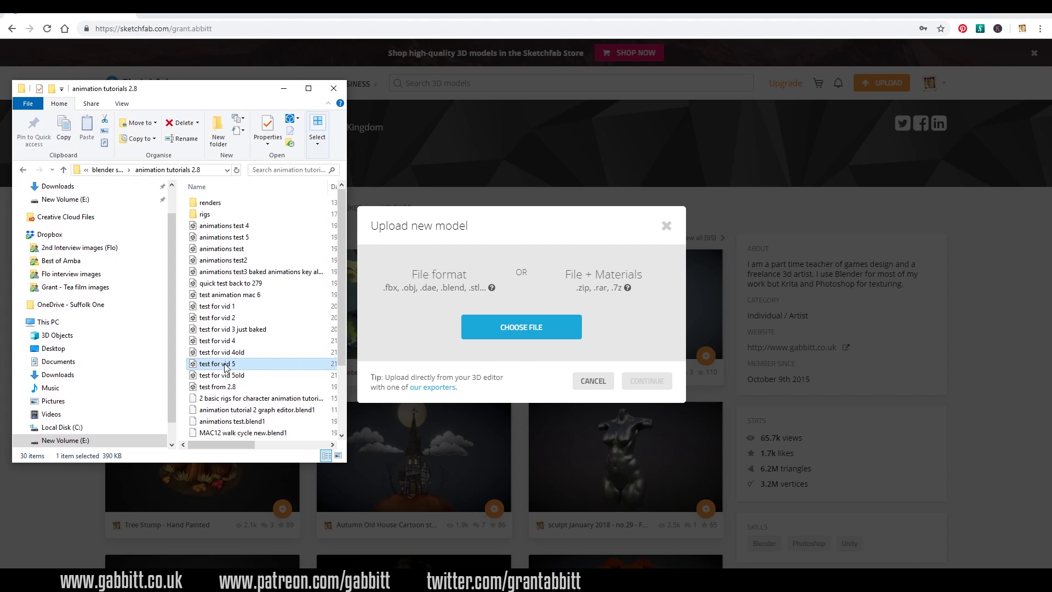
left_click(218, 377)
left_click_drag(218, 378, 466, 321)
left_click(647, 381)
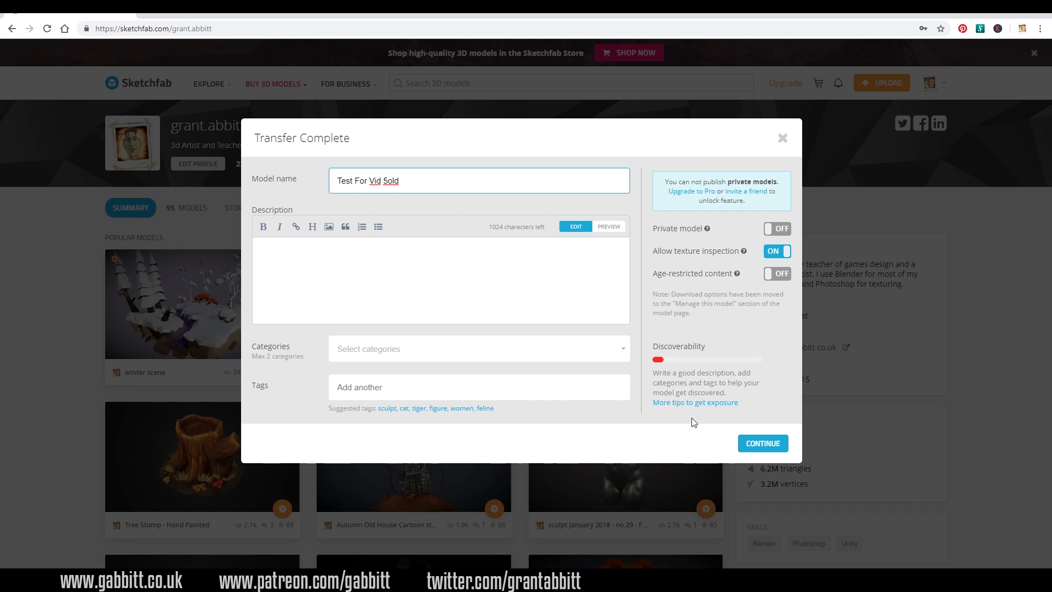
left_click(760, 444)
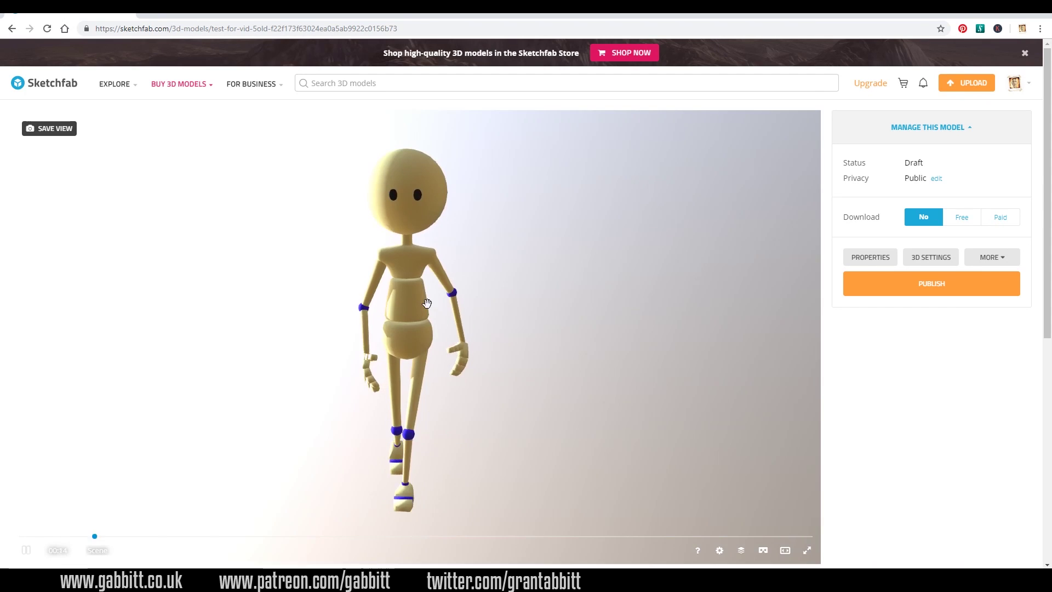
- Orbit the uploaded Test For Vid 5old character and open its 3D settings editor
left_click_drag(426, 303, 460, 296)
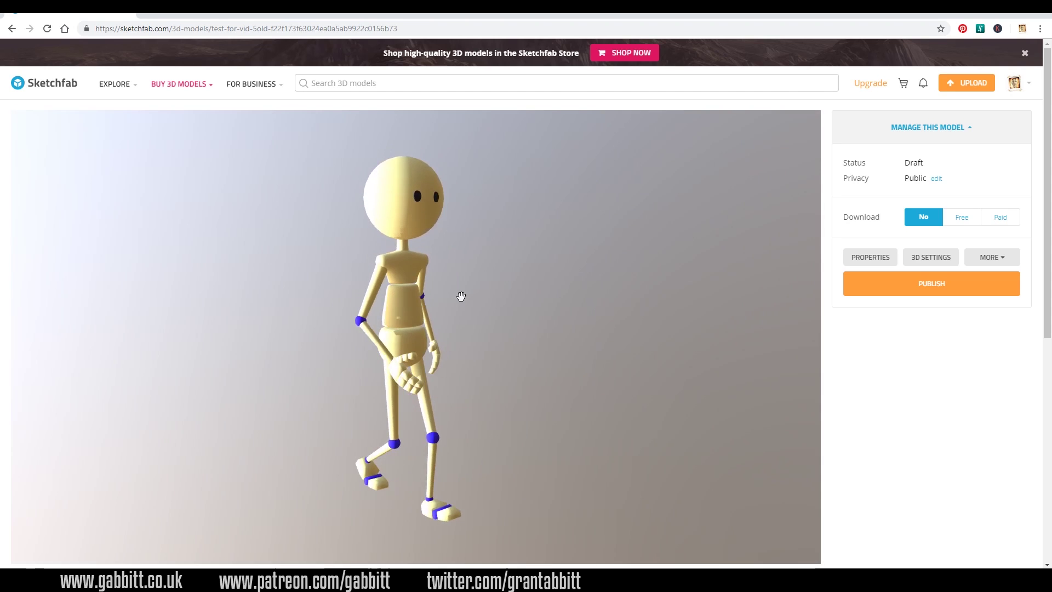
left_click(939, 256)
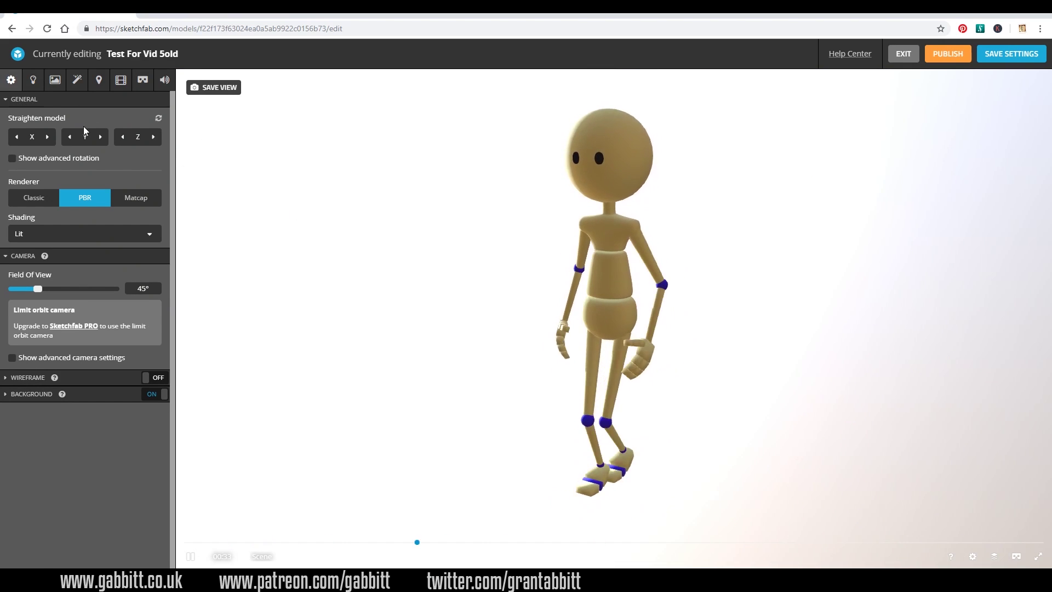
- Turn on ground shadows with height 0.054, size 1.83 and intensity 0.715
left_click(33, 81)
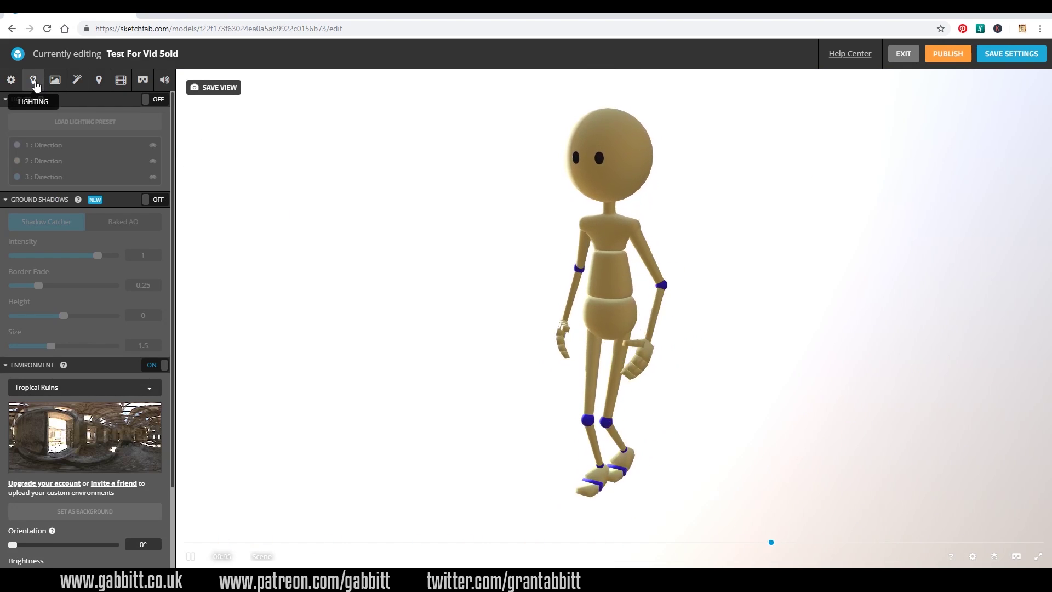
left_click(156, 201)
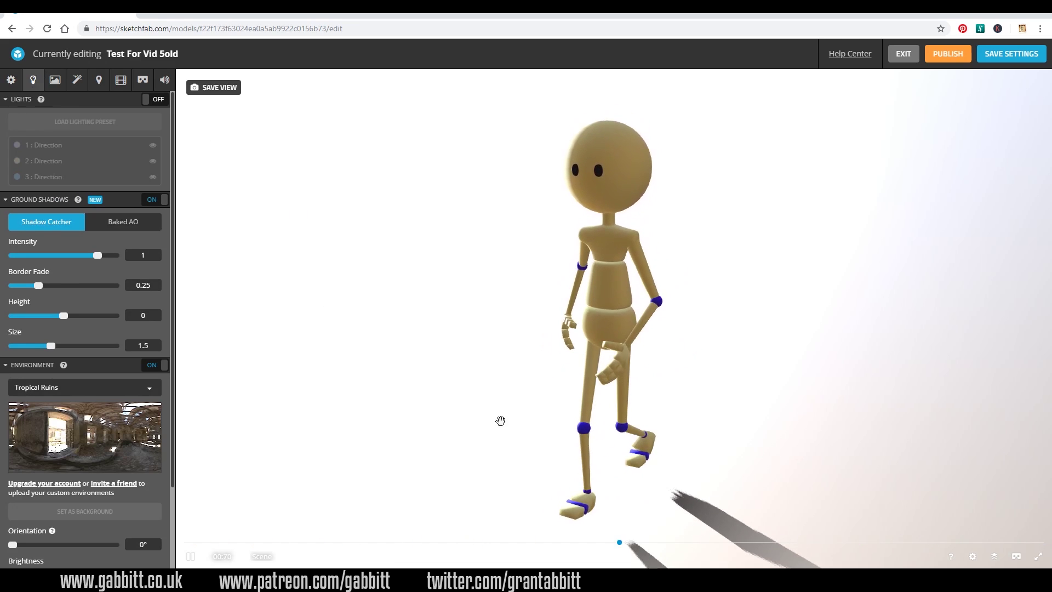
left_click_drag(674, 483, 648, 478)
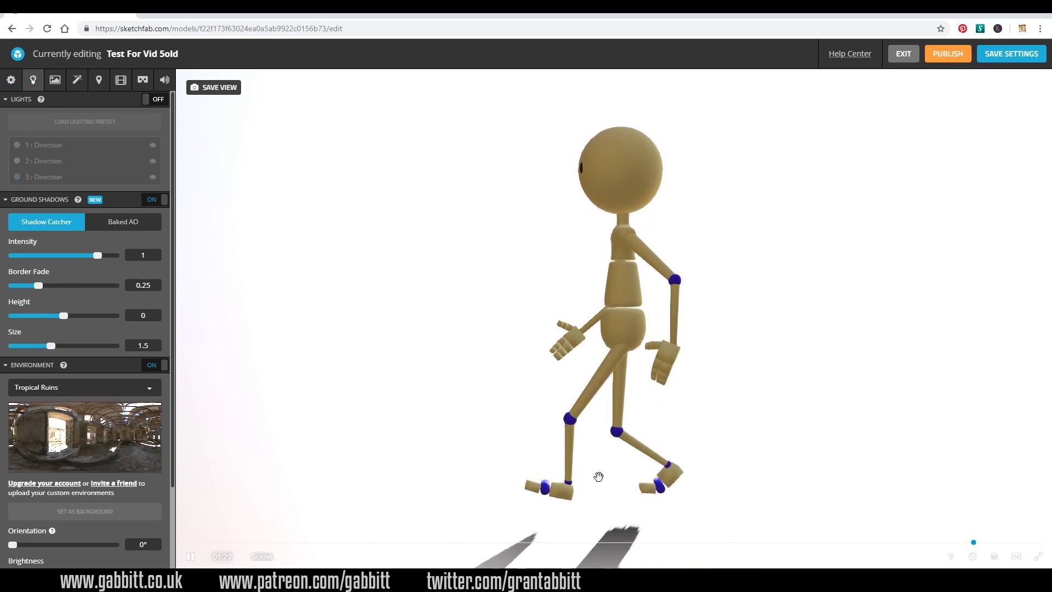
left_click_drag(64, 317, 66, 316)
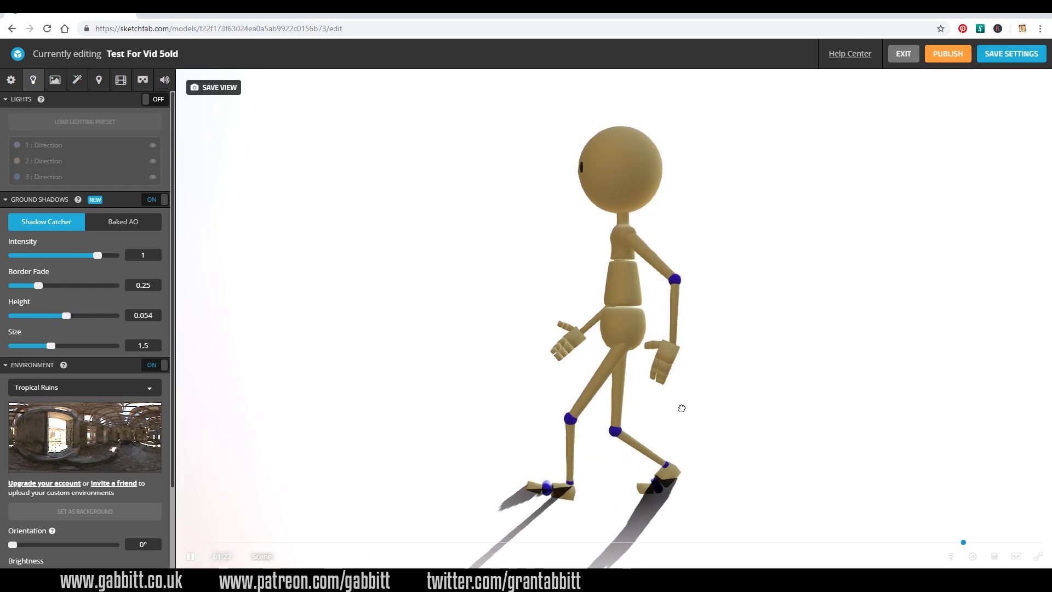
left_click_drag(681, 409, 702, 402)
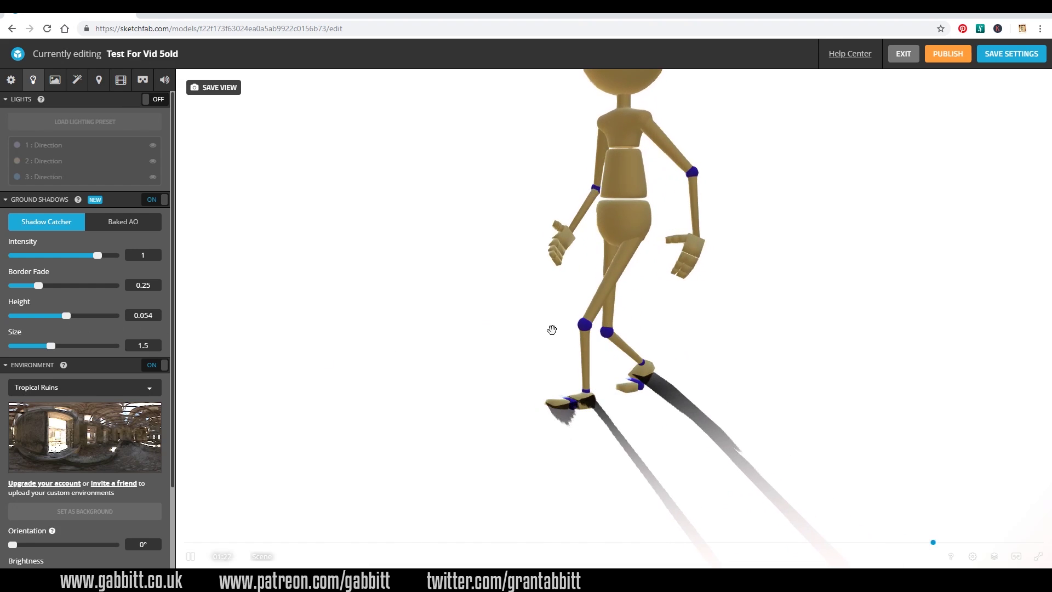
left_click_drag(51, 345, 58, 346)
left_click_drag(98, 256, 43, 286)
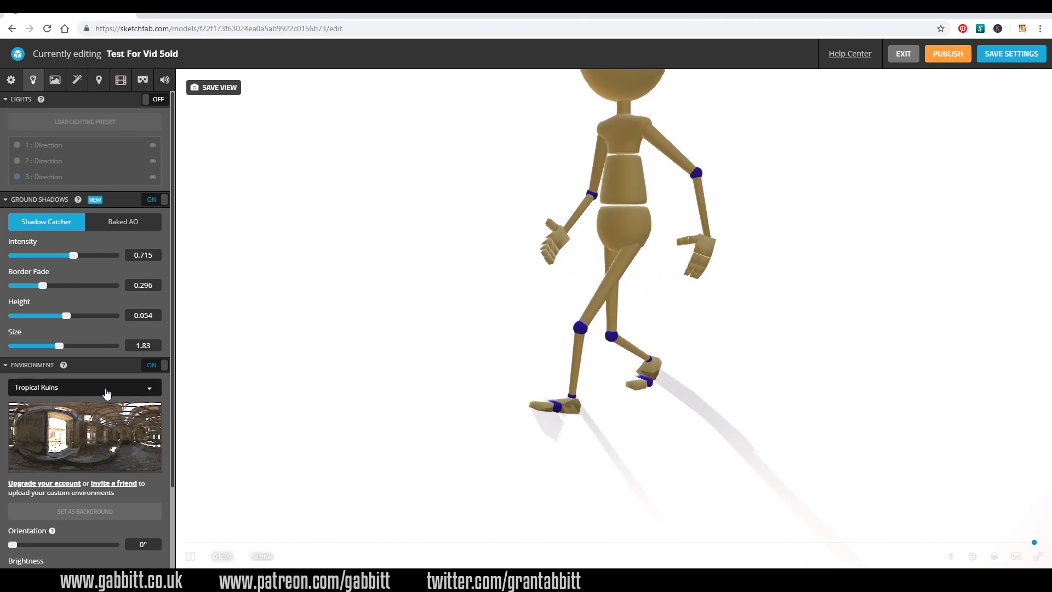
- Switch the lighting environment to Road in Dordogne, then bring up the Post Processing Filters panel
left_click(98, 394)
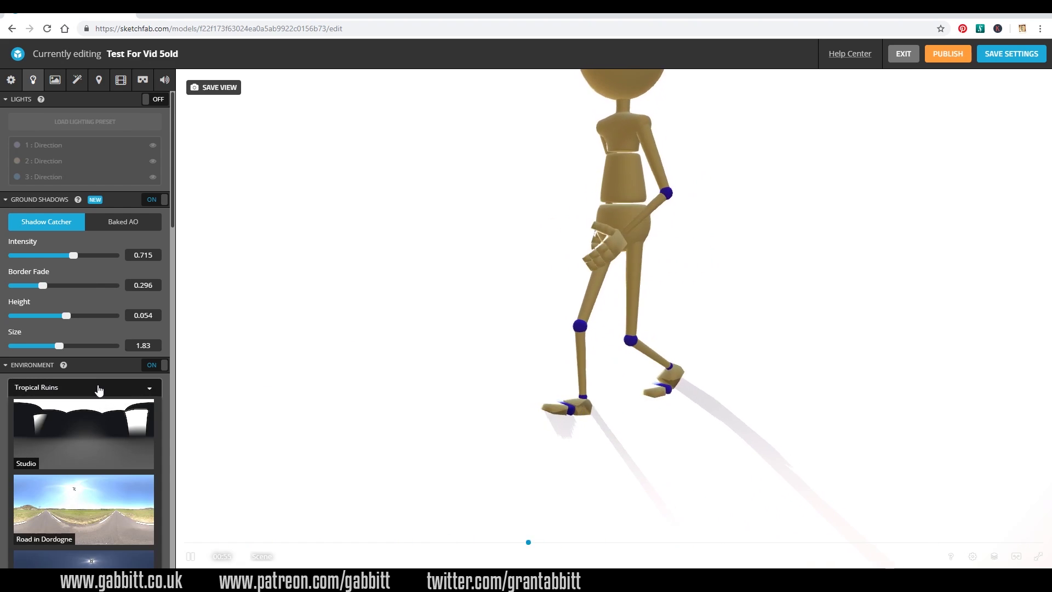
left_click(102, 486)
left_click(55, 80)
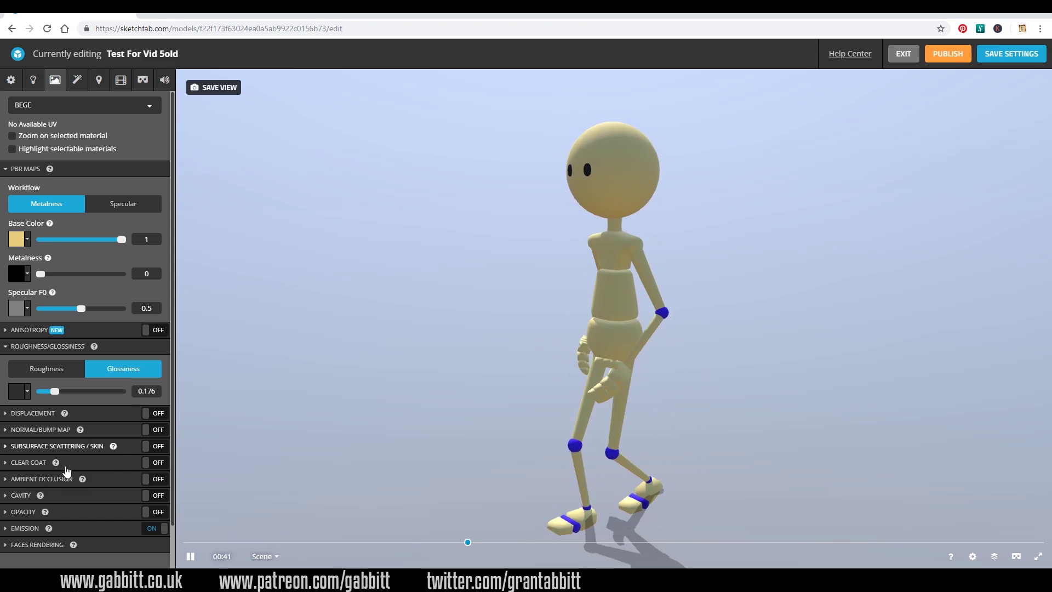
left_click(77, 80)
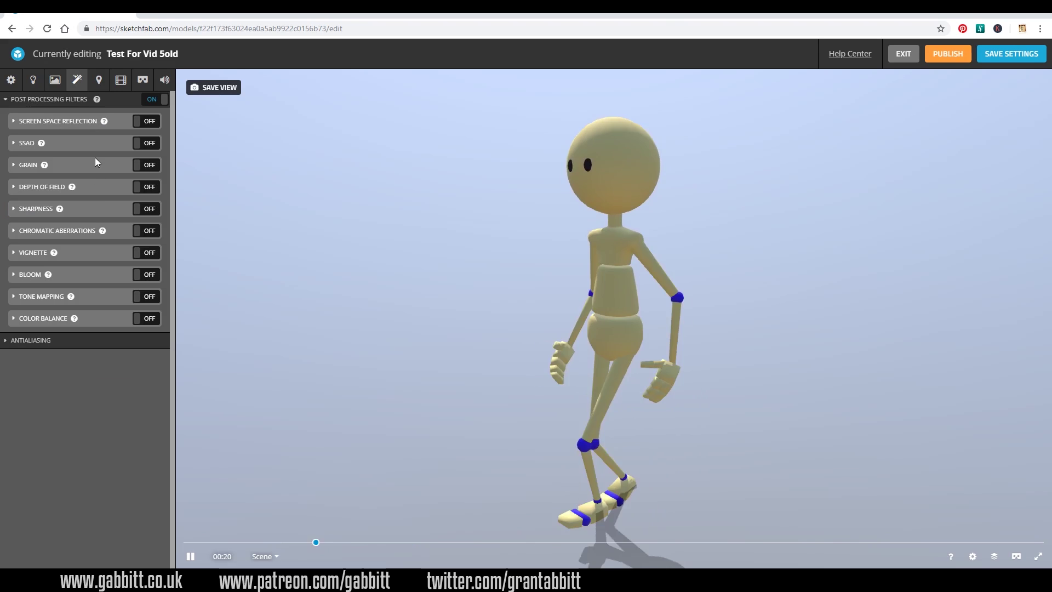
- Enable the Sharpness, Vignette, Bloom and Grain filters, with Bloom intensity at 1.444
left_click(145, 210)
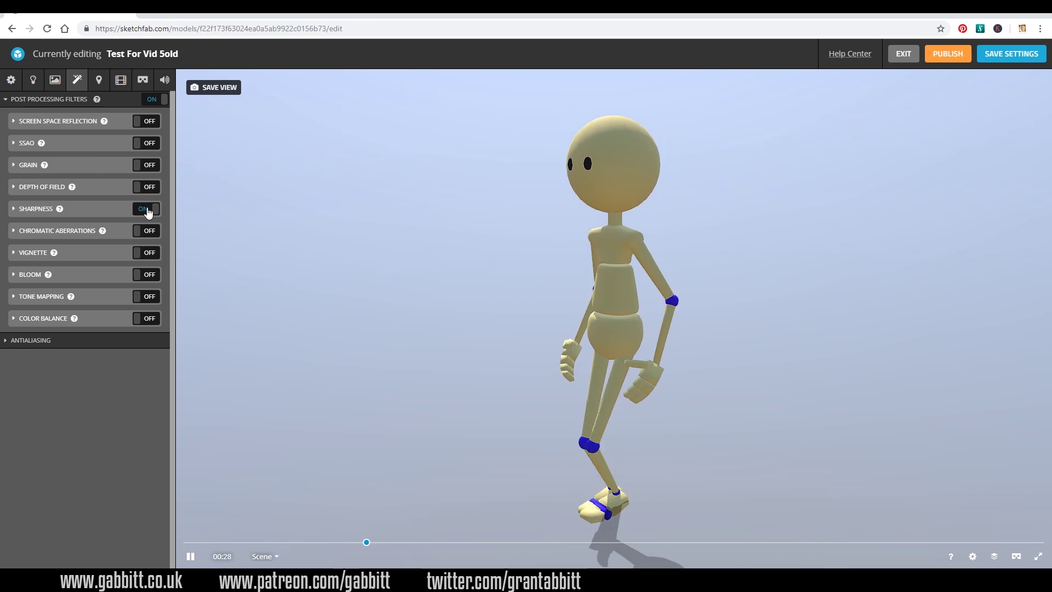
left_click(148, 255)
left_click(146, 276)
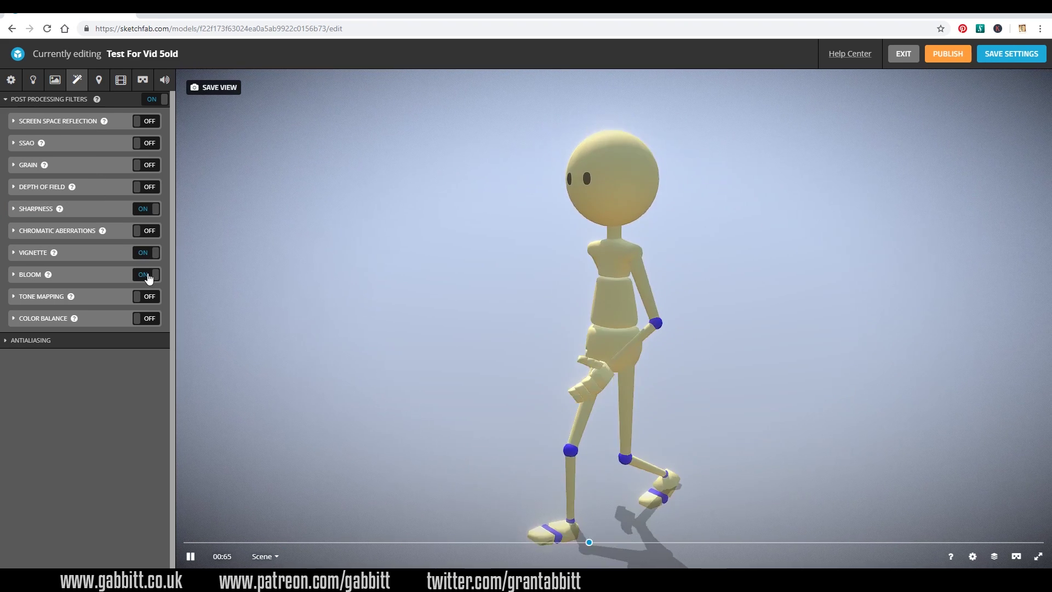
left_click(13, 275)
left_click_drag(77, 326, 86, 326)
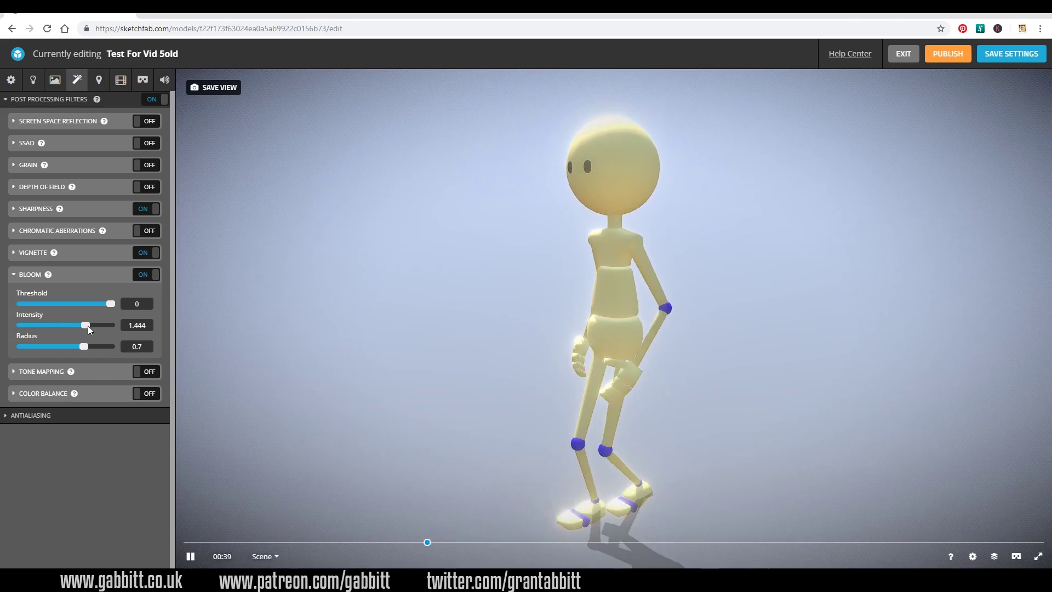
left_click(147, 166)
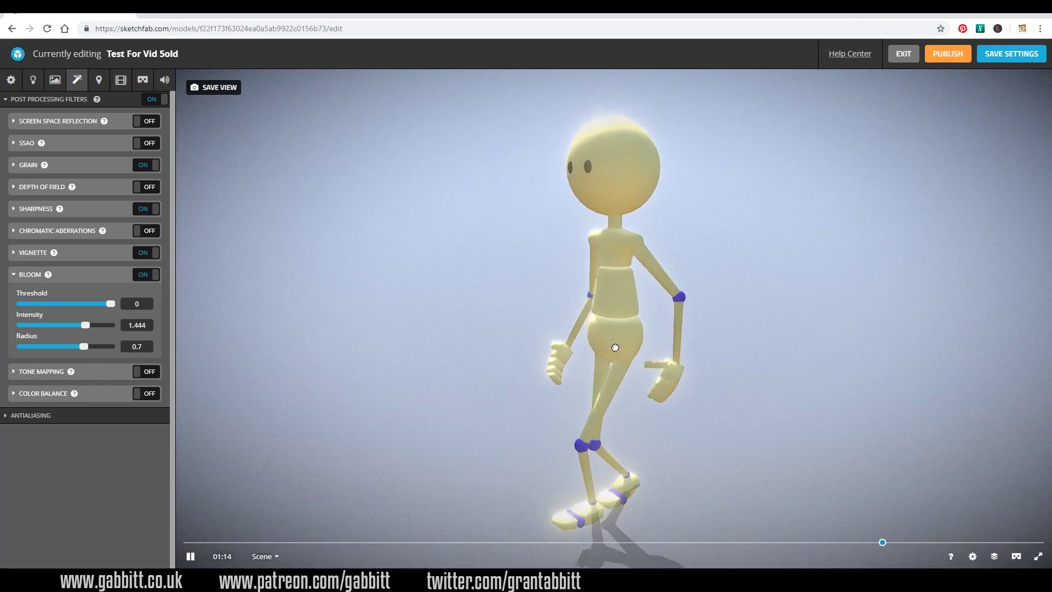
left_click_drag(616, 345, 682, 338)
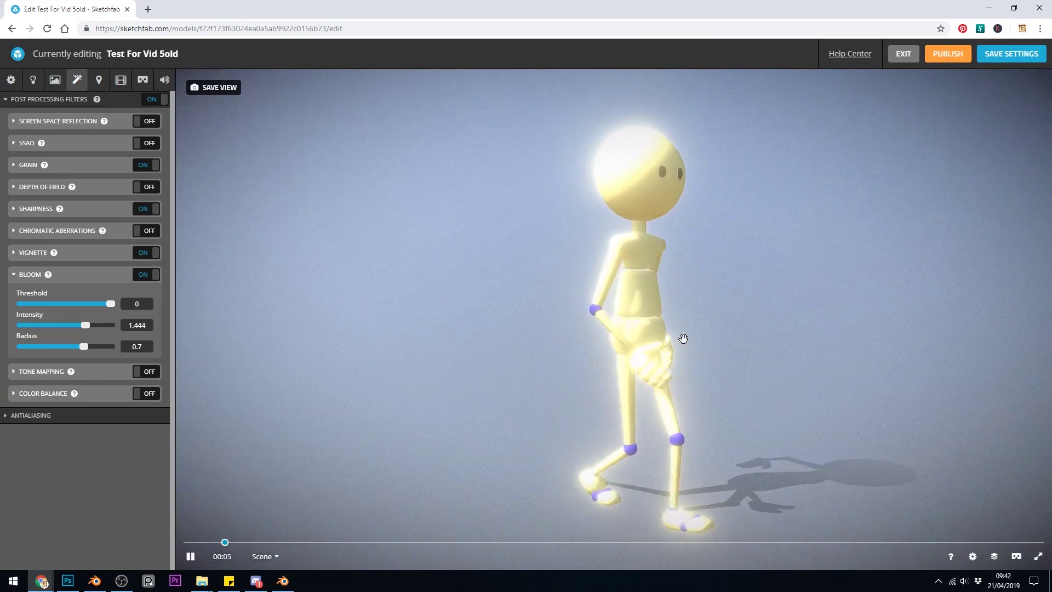